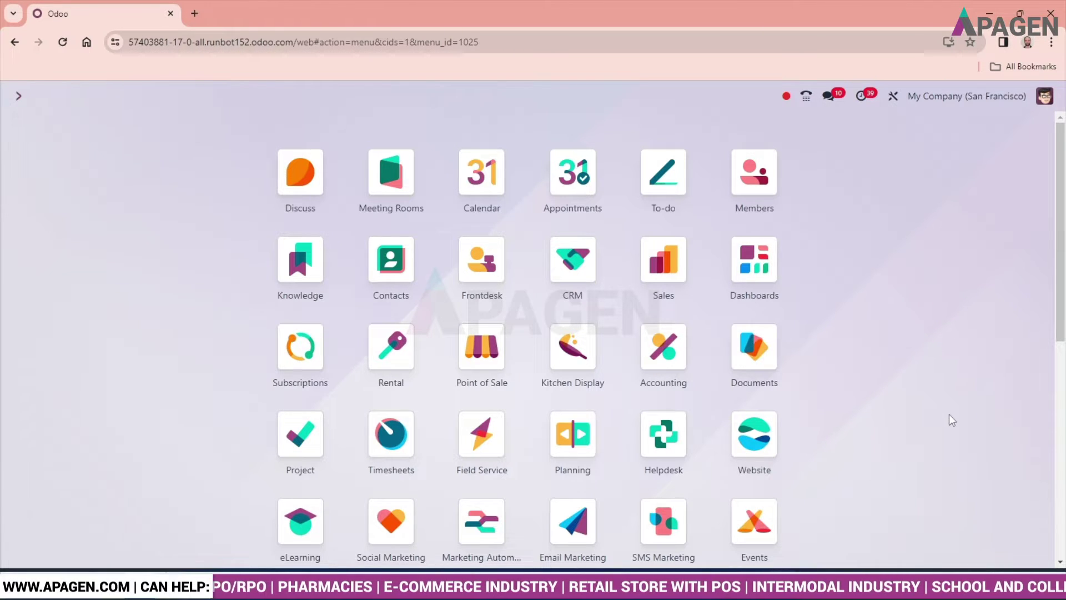
# Step: Search for 'field', launch Field Service and open the Install pipeline system task
pyautogui.write('feil')
pyautogui.press('BackSpace')
pyautogui.press('BackSpace')
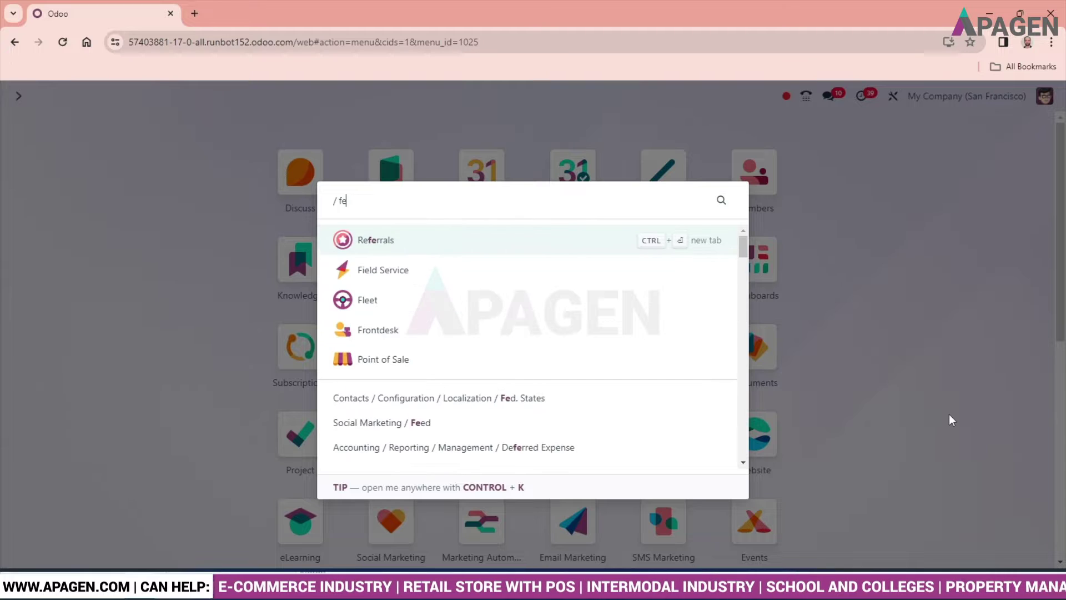
pyautogui.write('iel')
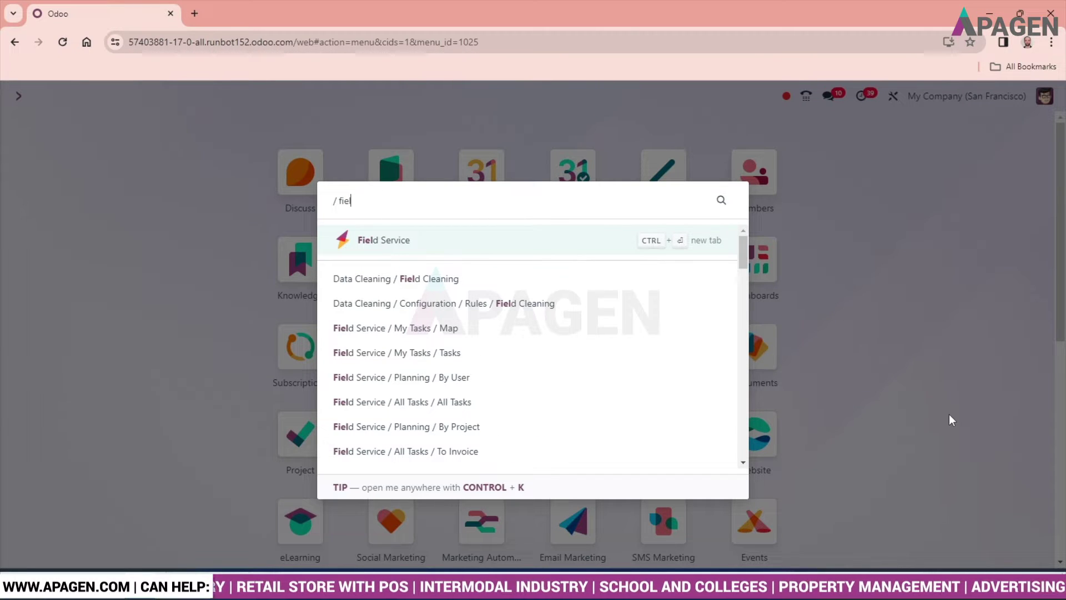
pyautogui.click(400, 246)
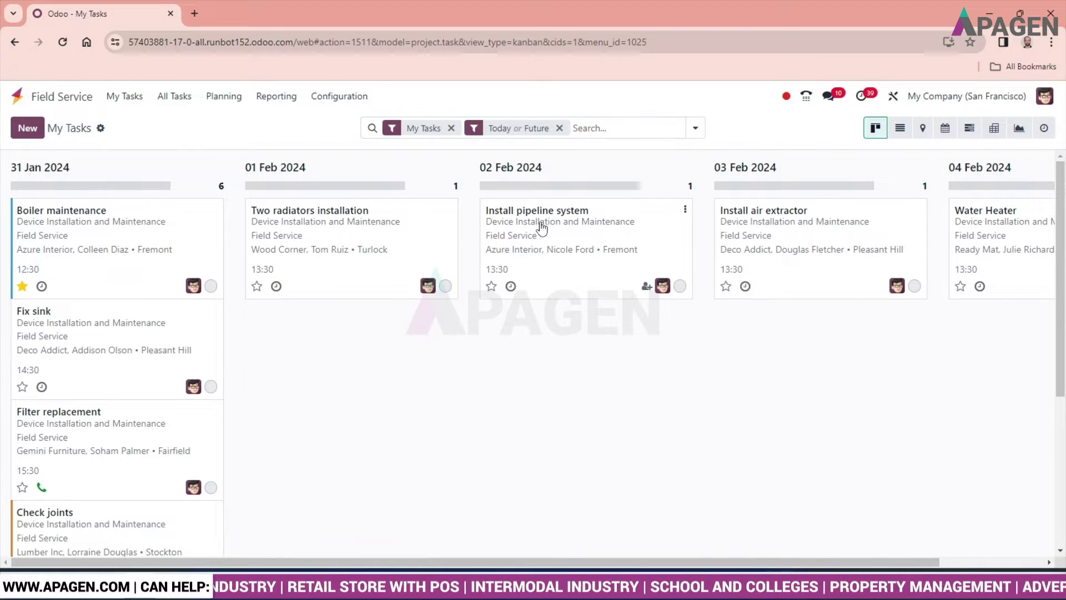
pyautogui.click(542, 226)
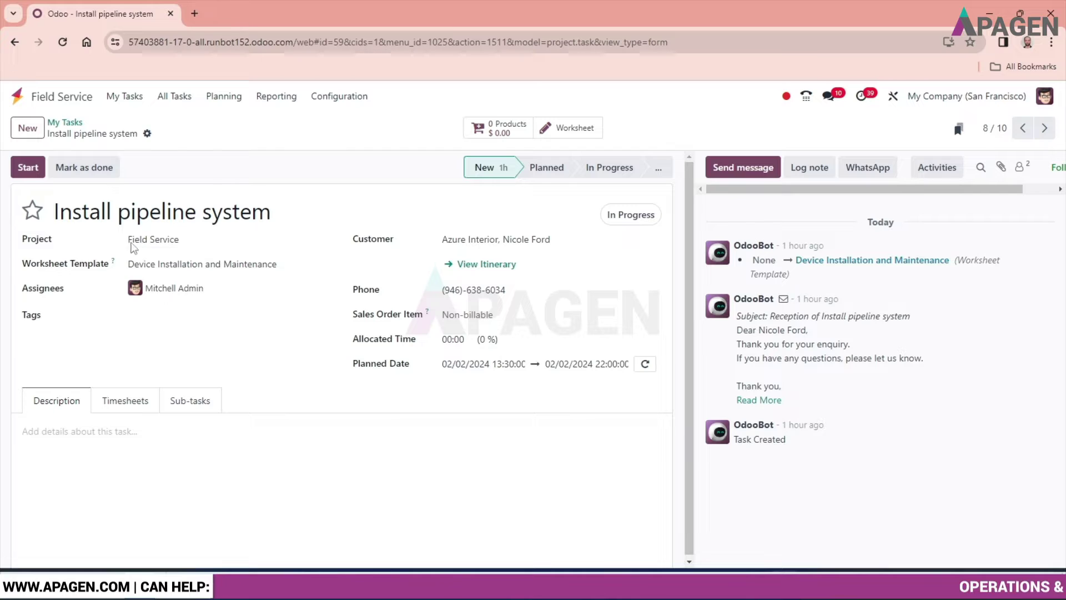
# Step: Inspect the Project, Worksheet Template, Assignees and Tags choices, leaving all unchanged
pyautogui.click(235, 240)
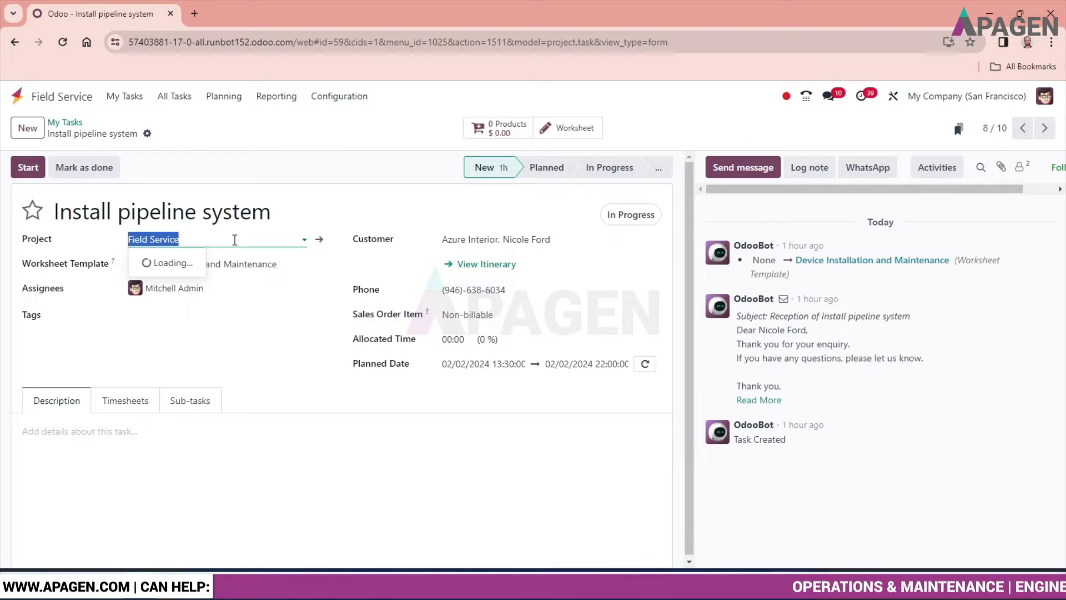
pyautogui.click(234, 240)
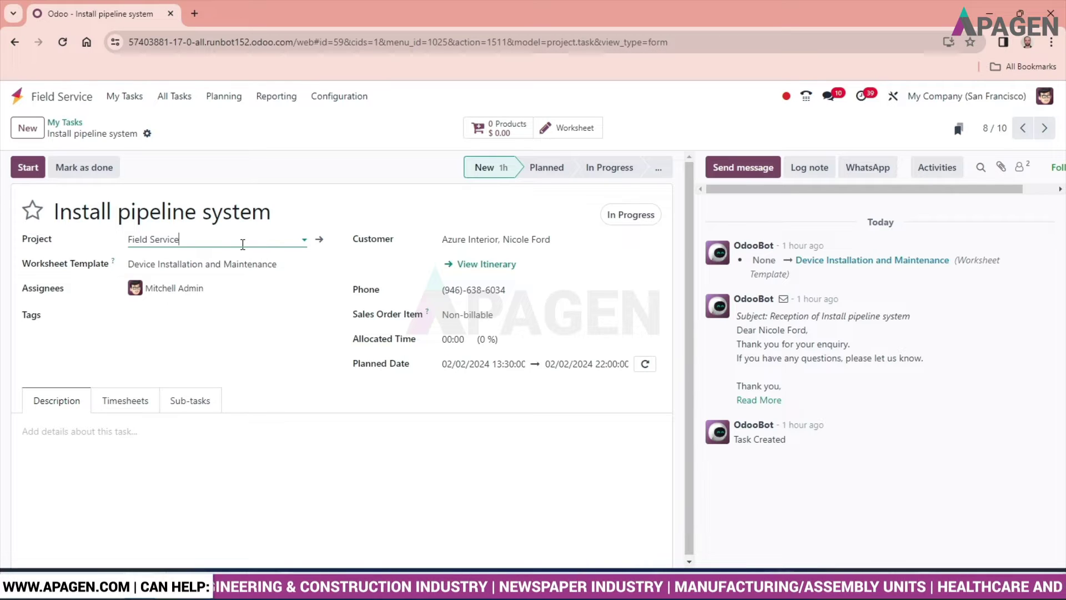
pyautogui.click(267, 263)
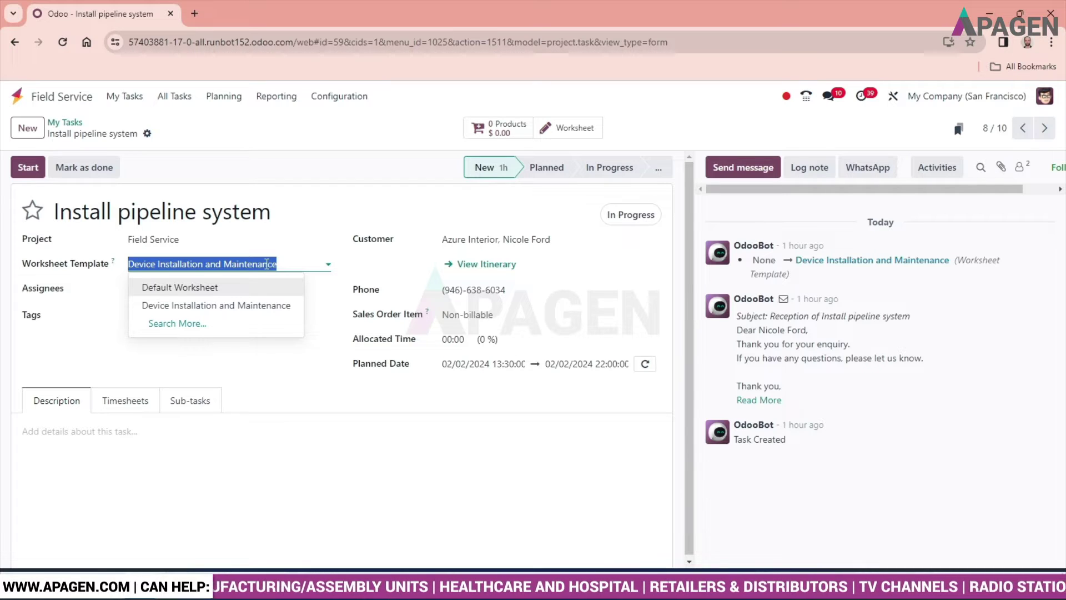
pyautogui.click(71, 352)
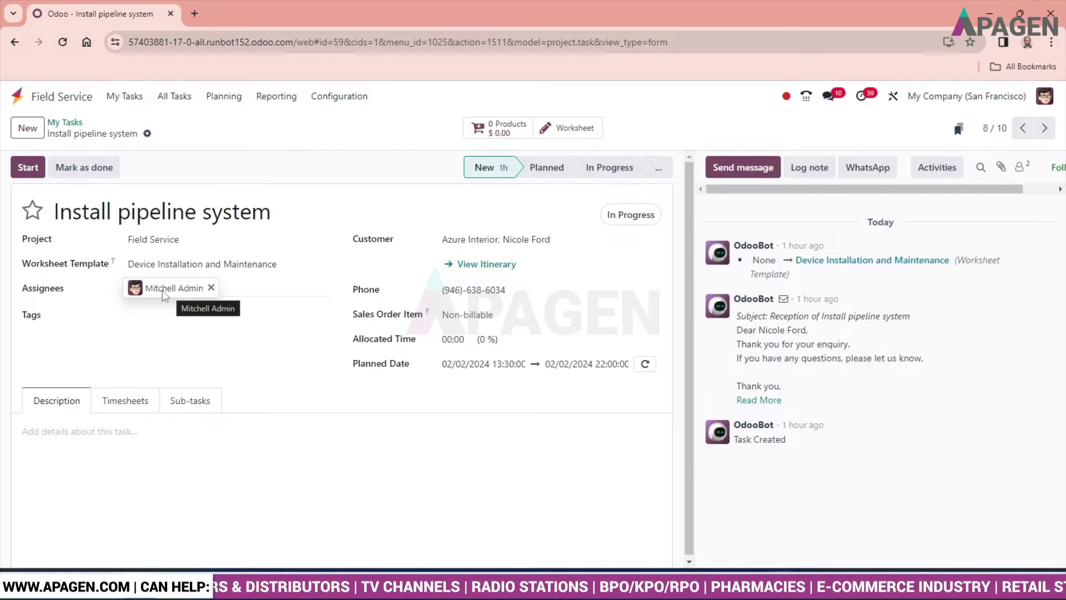
pyautogui.click(265, 286)
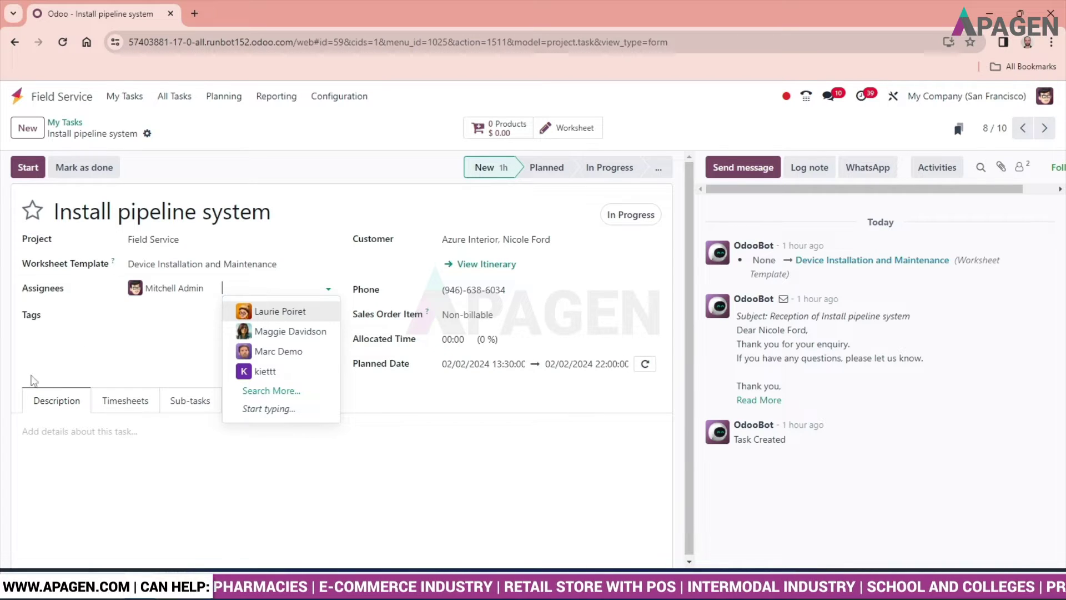
pyautogui.click(24, 350)
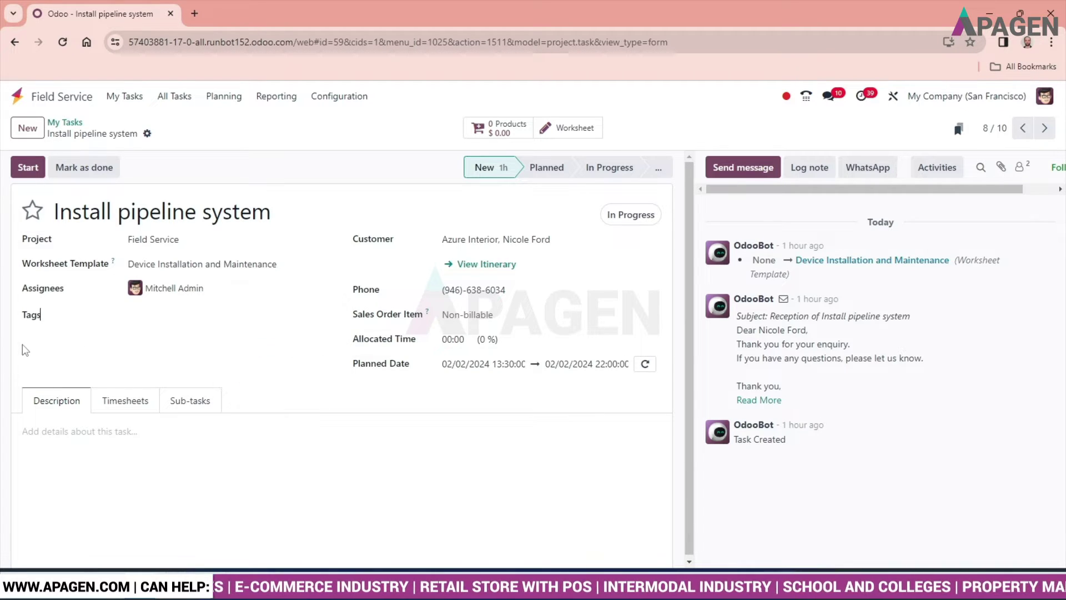
pyautogui.click(209, 317)
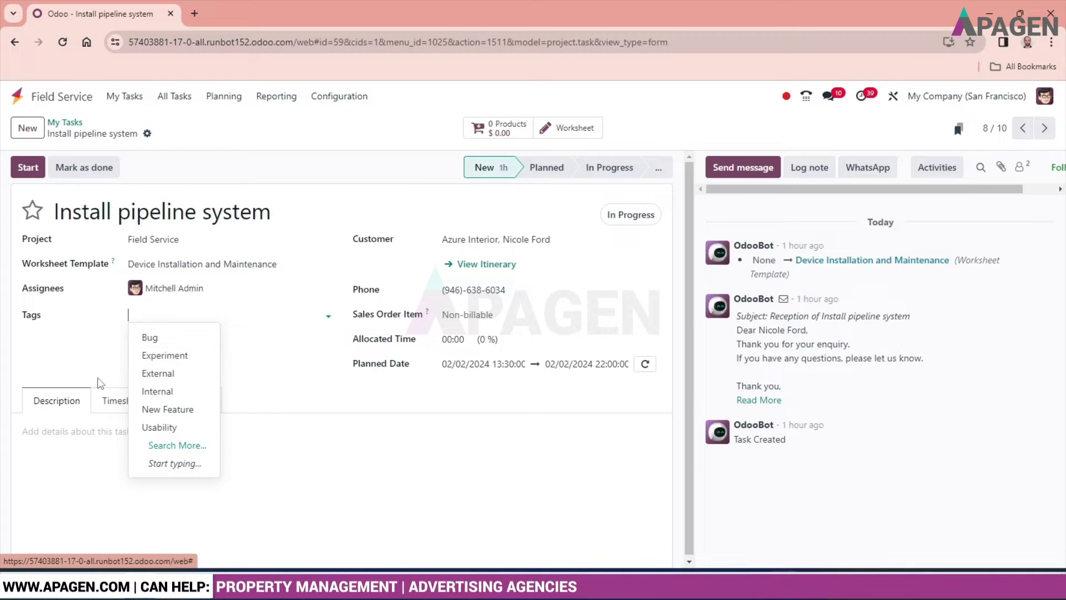
pyautogui.click(54, 365)
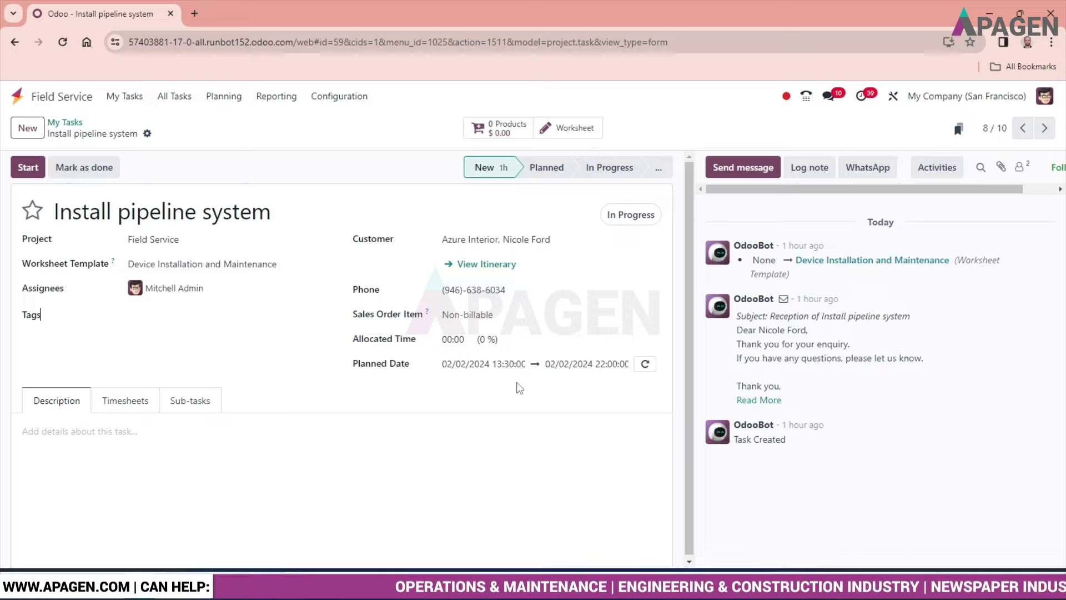
# Step: Zoom the page out and bring up the planned-date calendar at January 2024
pyautogui.click(462, 367)
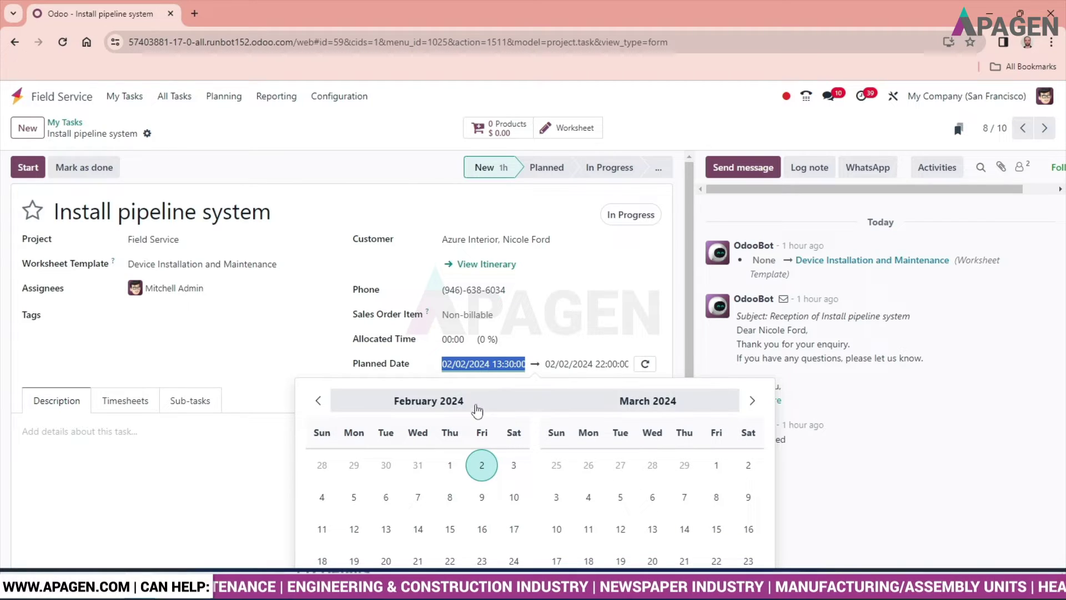
pyautogui.click(318, 400)
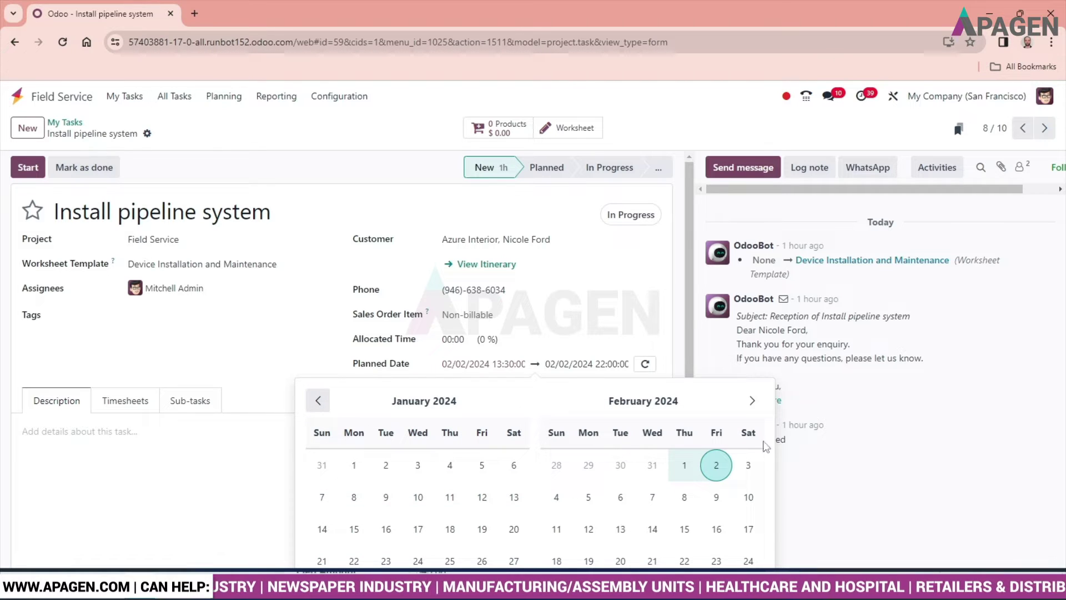
pyautogui.click(695, 321)
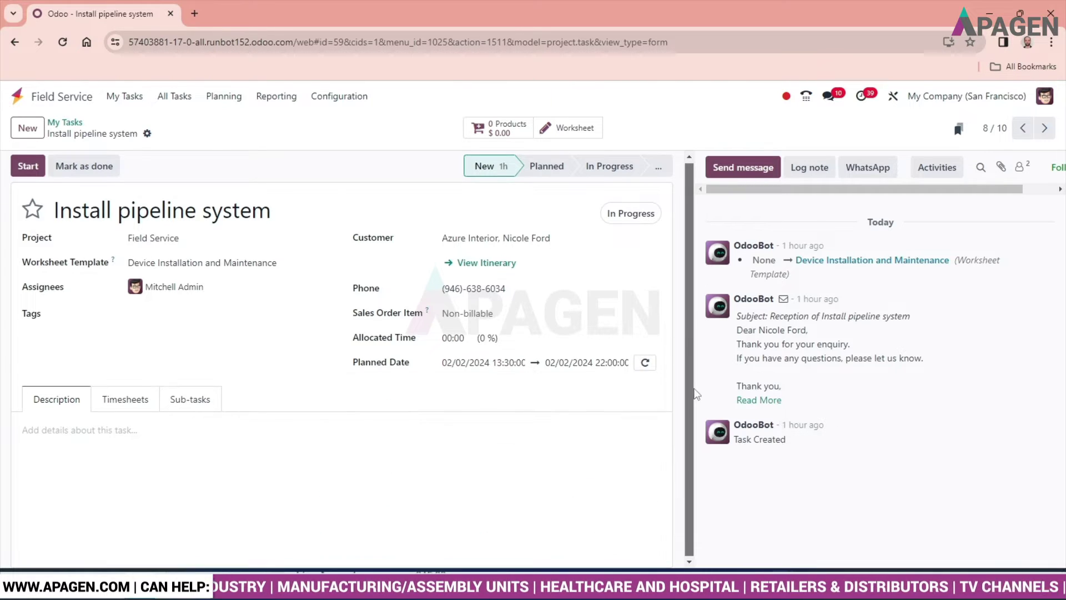
pyautogui.click(487, 363)
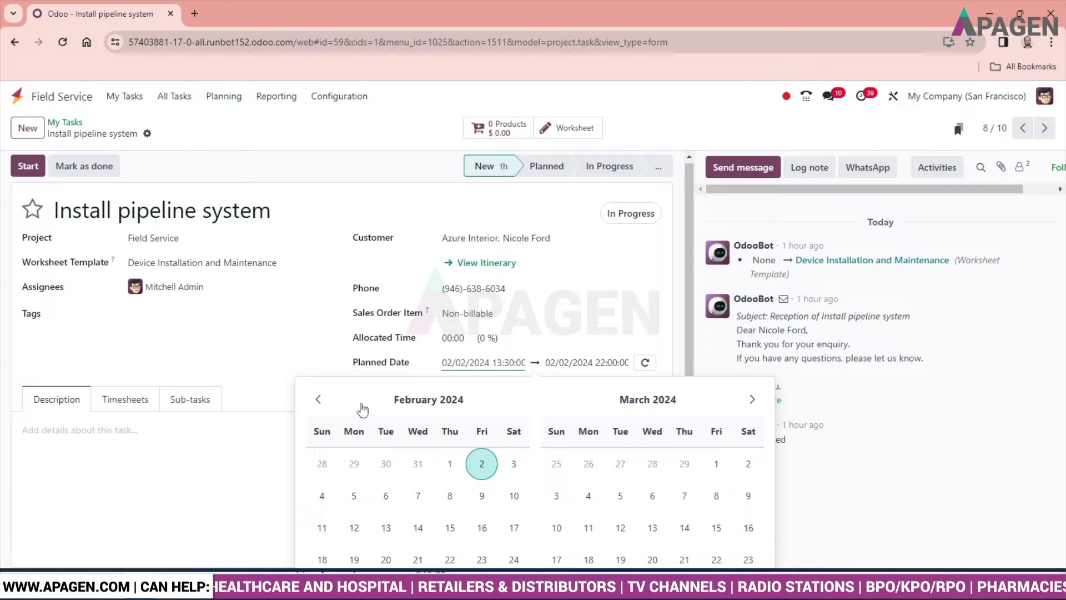
pyautogui.click(278, 340)
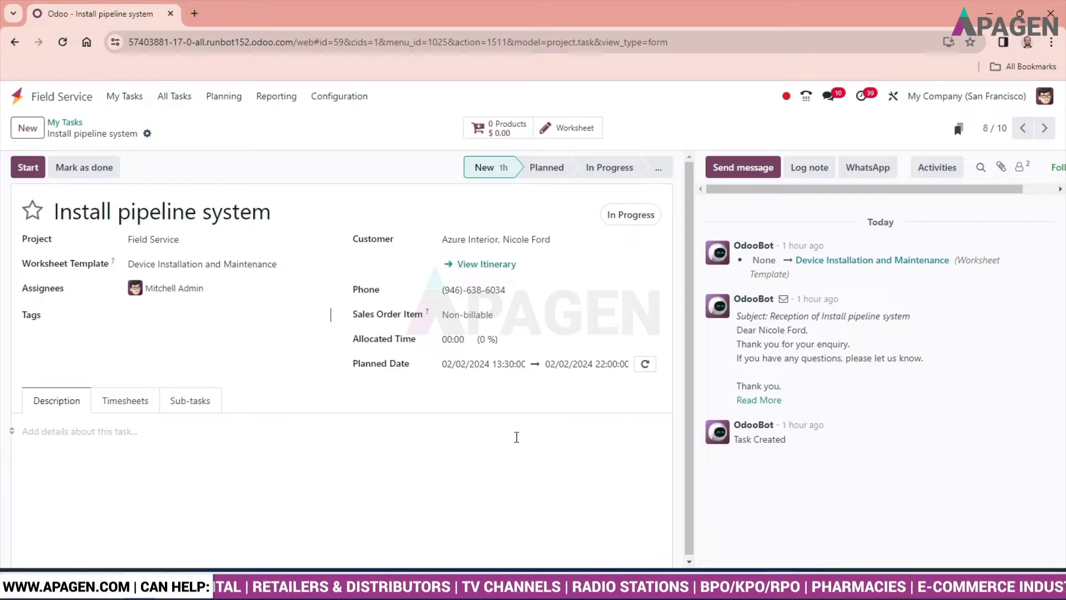
pyautogui.hotkey('ctrl', '-')
pyautogui.click(483, 336)
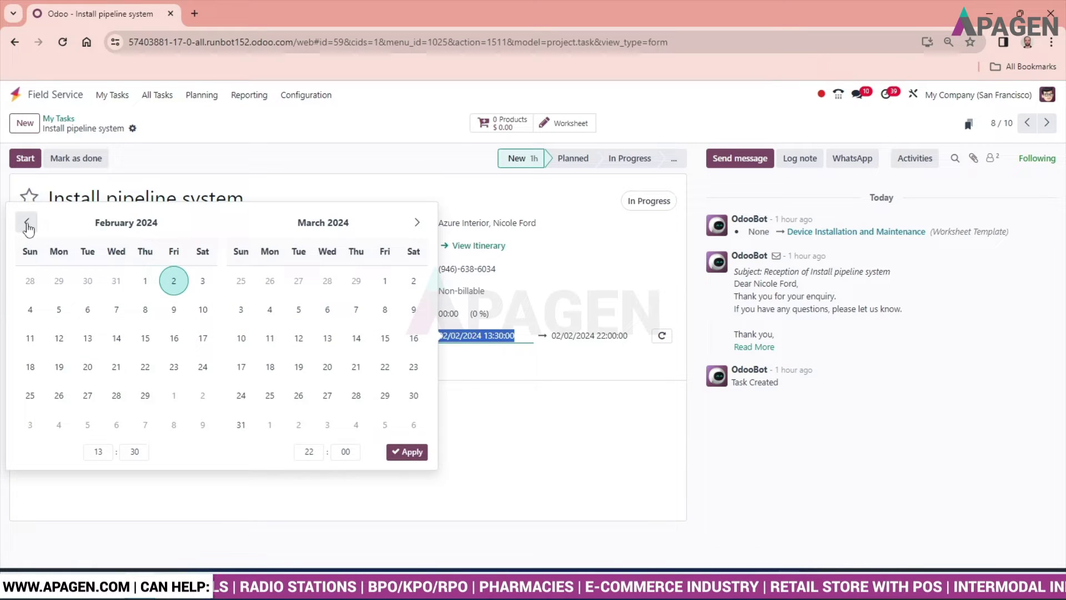
pyautogui.click(27, 222)
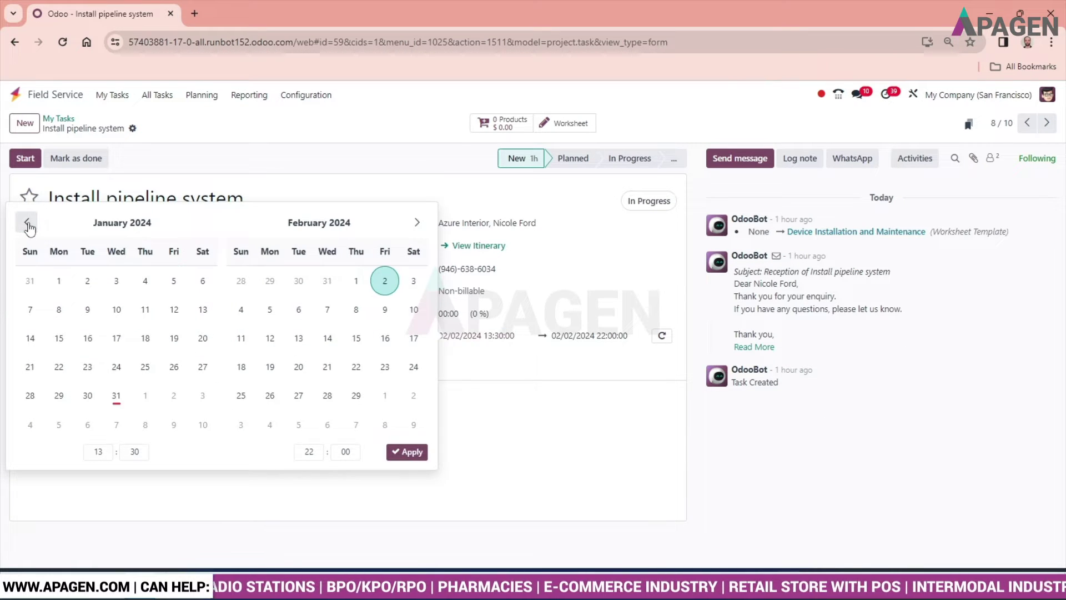
# Step: Set the planned dates to 01/31/2024 16:30 through 02/02/2024 17:00 and apply
pyautogui.click(116, 395)
pyautogui.click(99, 452)
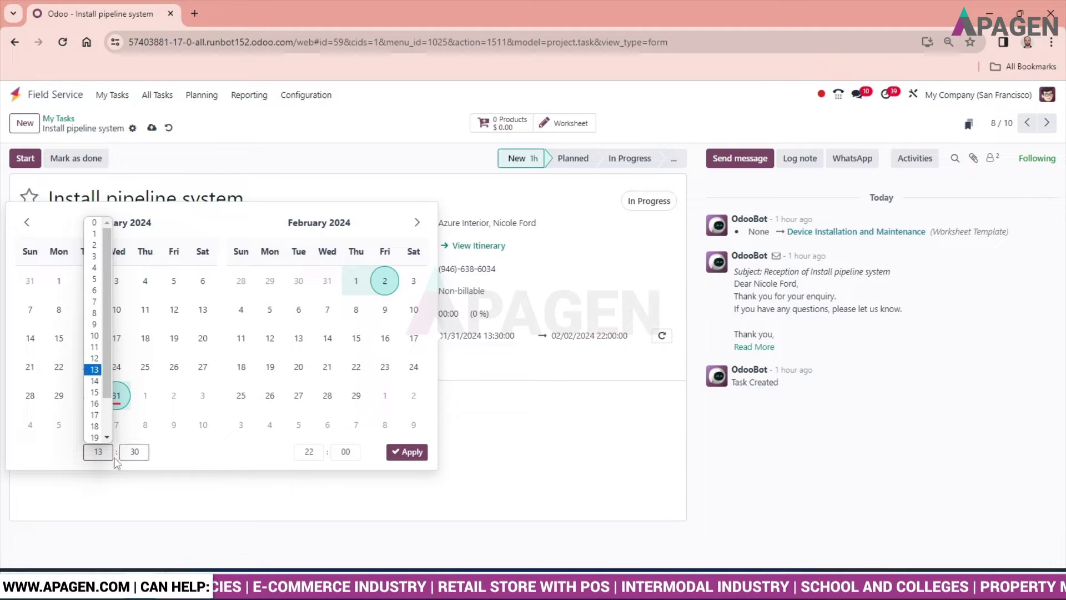
pyautogui.scroll(-1, 111, 419)
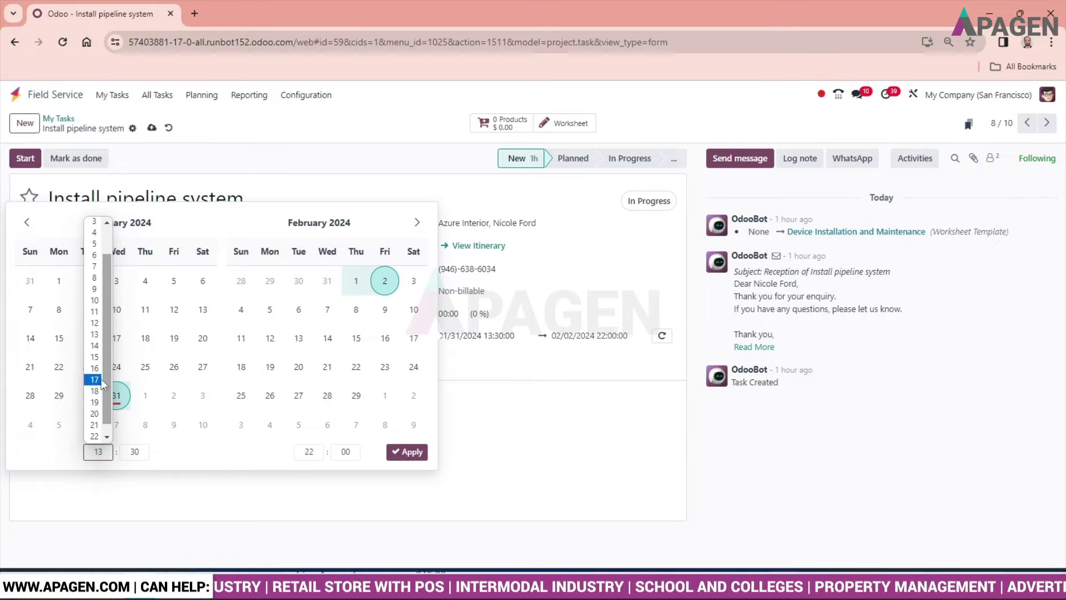
pyautogui.click(98, 368)
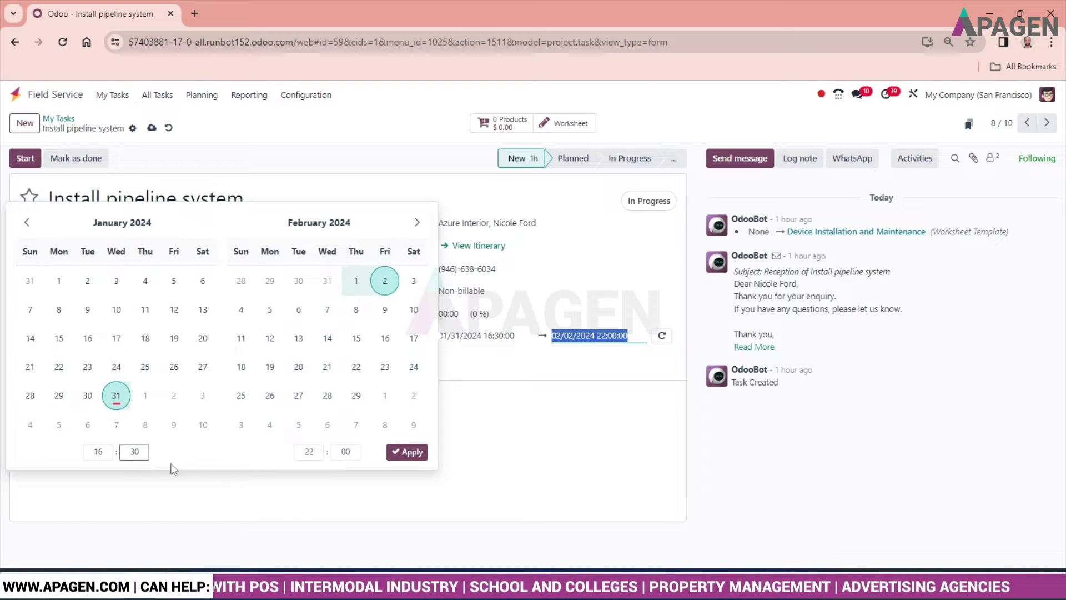
pyautogui.click(306, 454)
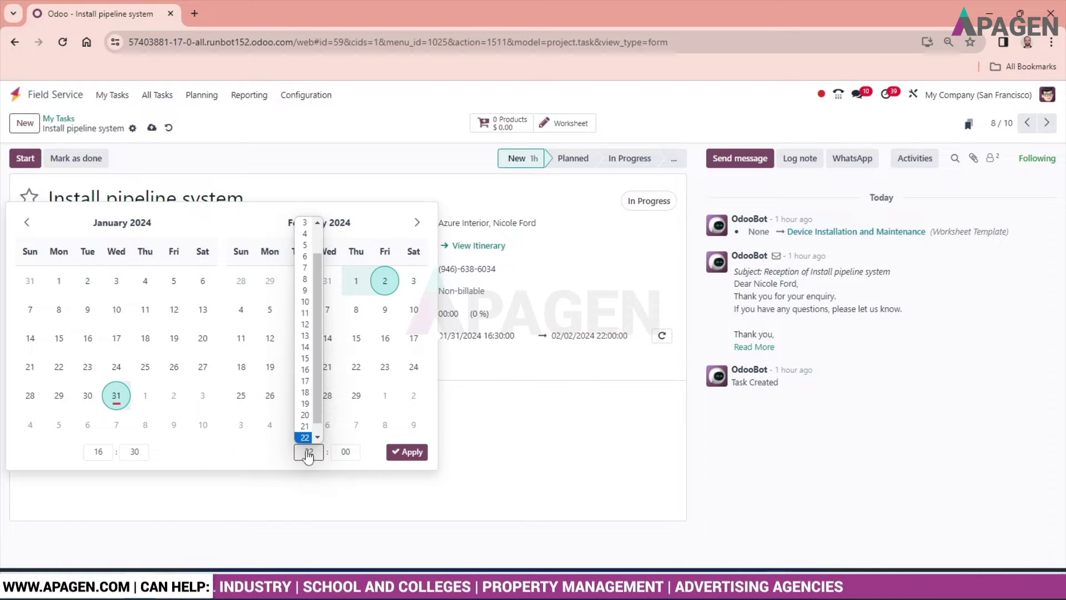
pyautogui.click(305, 382)
pyautogui.click(413, 453)
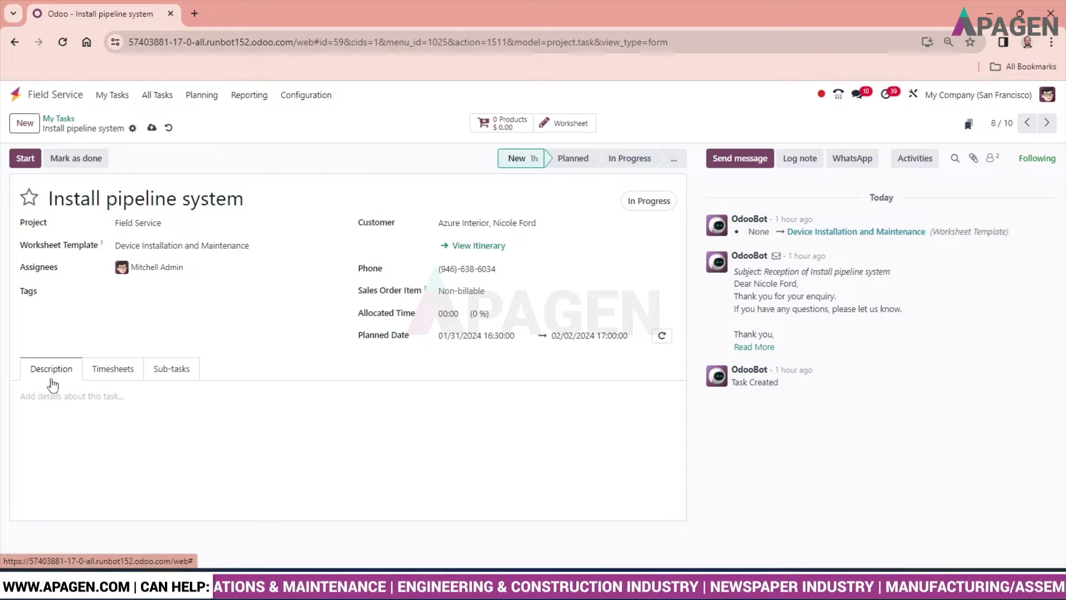
pyautogui.click(56, 398)
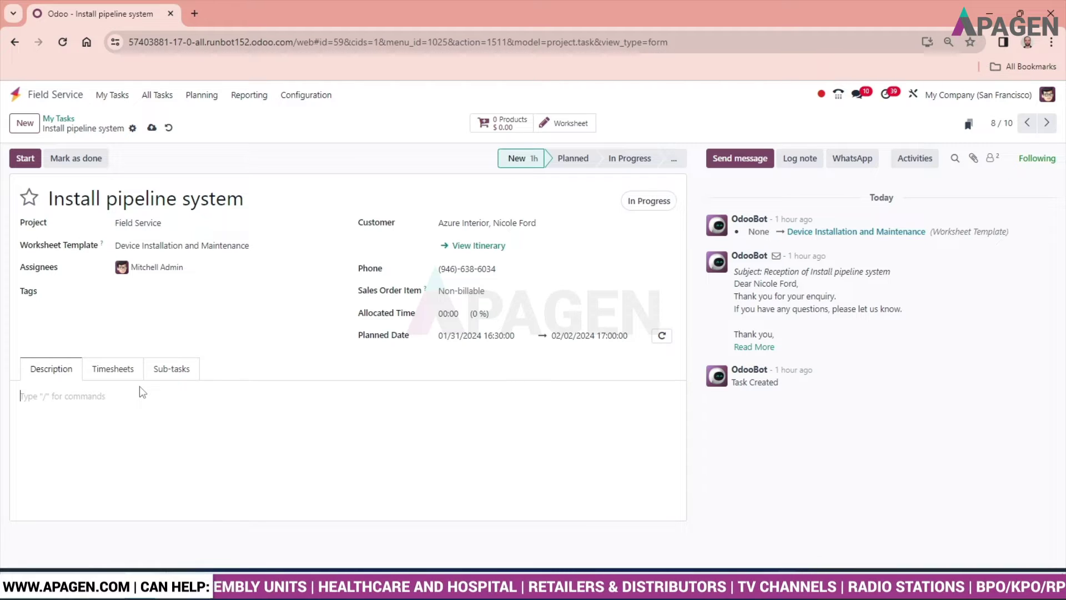
# Step: Enter 'Install pipe.' as the description, then view the empty Timesheets and Sub-tasks lists
pyautogui.write('Inst')
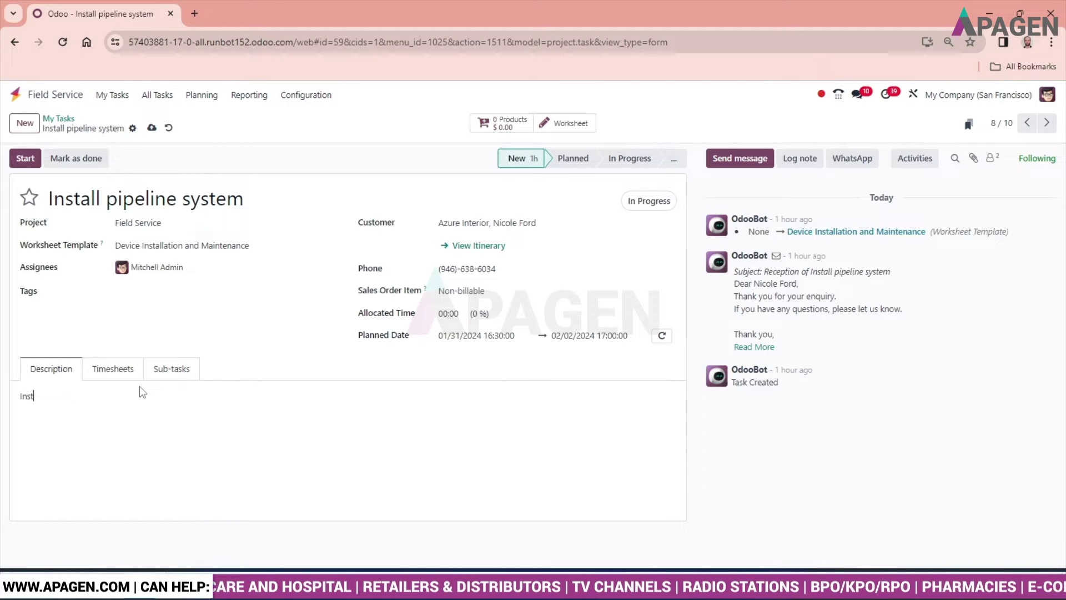
pyautogui.write('all')
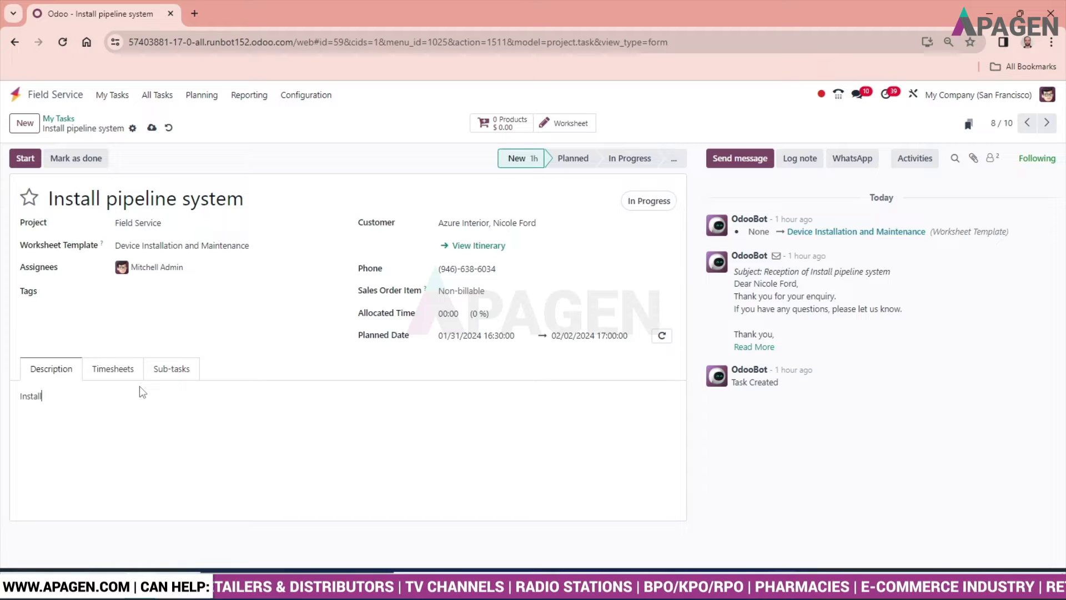
pyautogui.write(' p')
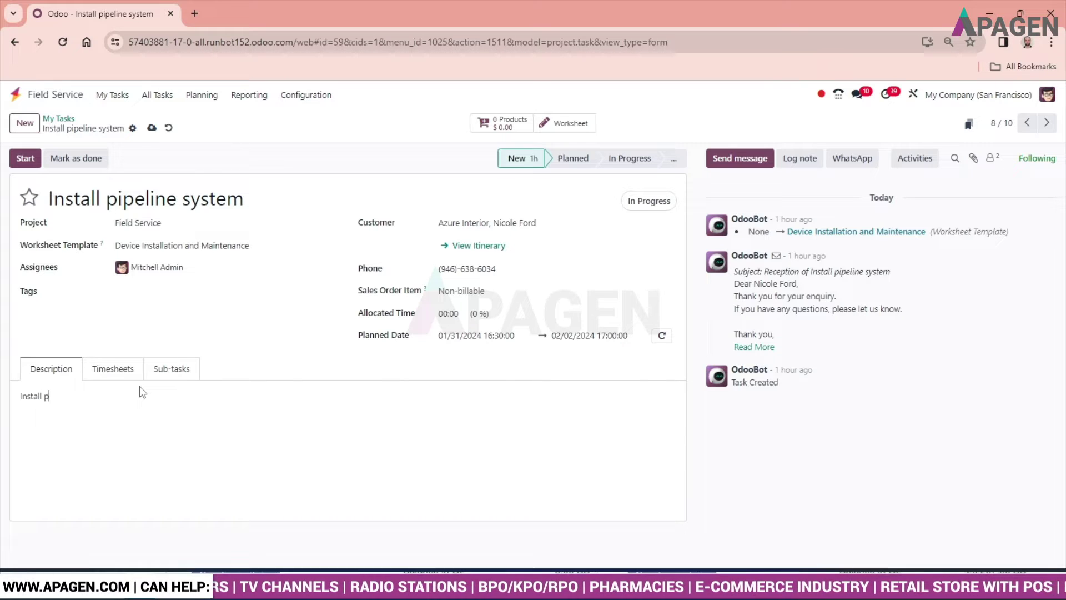
pyautogui.write('ipe')
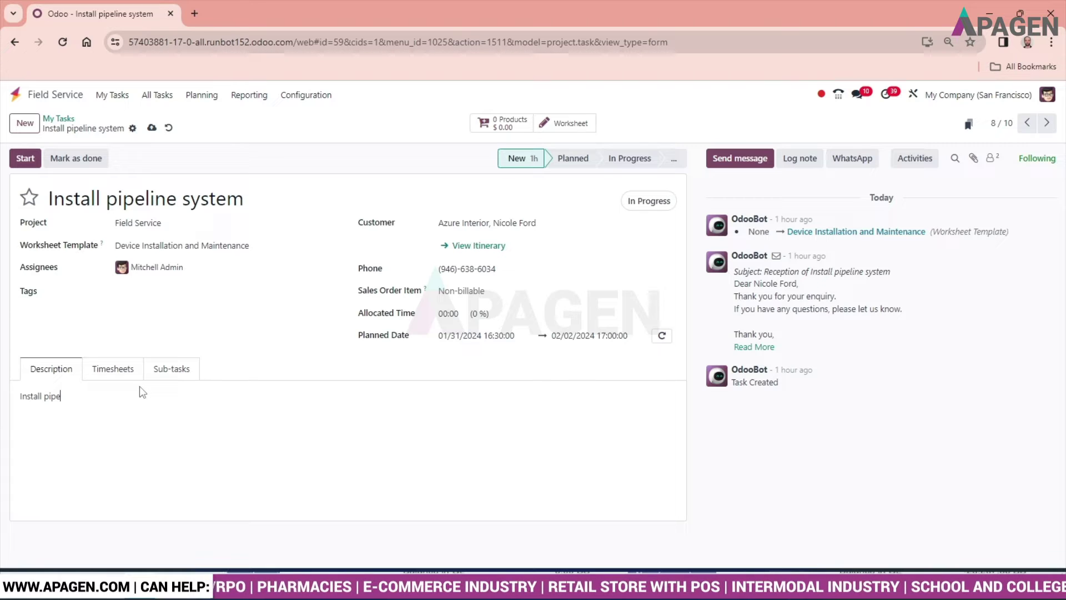
pyautogui.write('.')
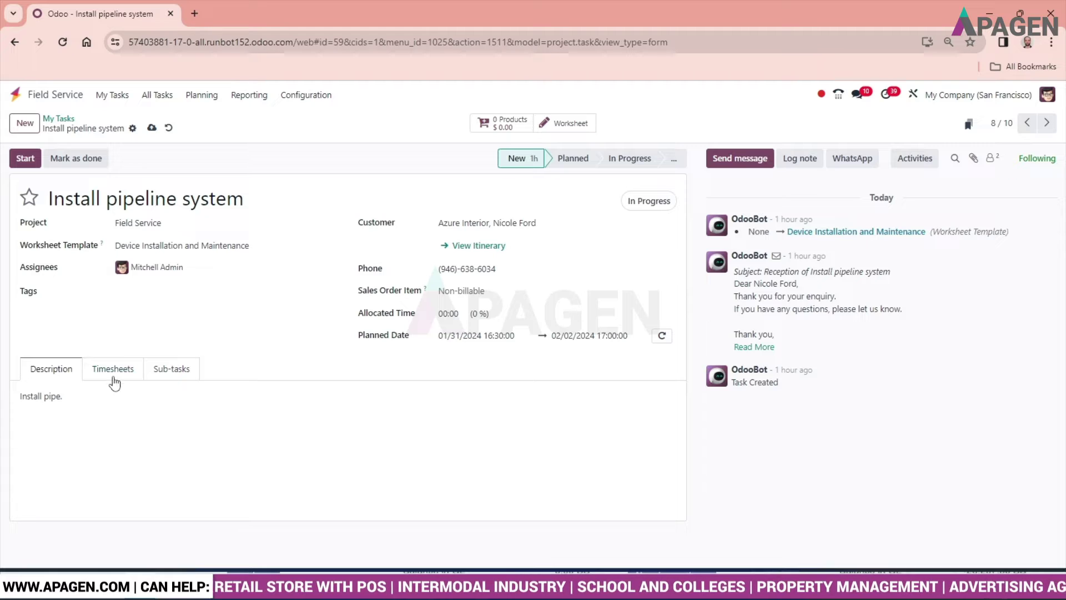
pyautogui.click(113, 380)
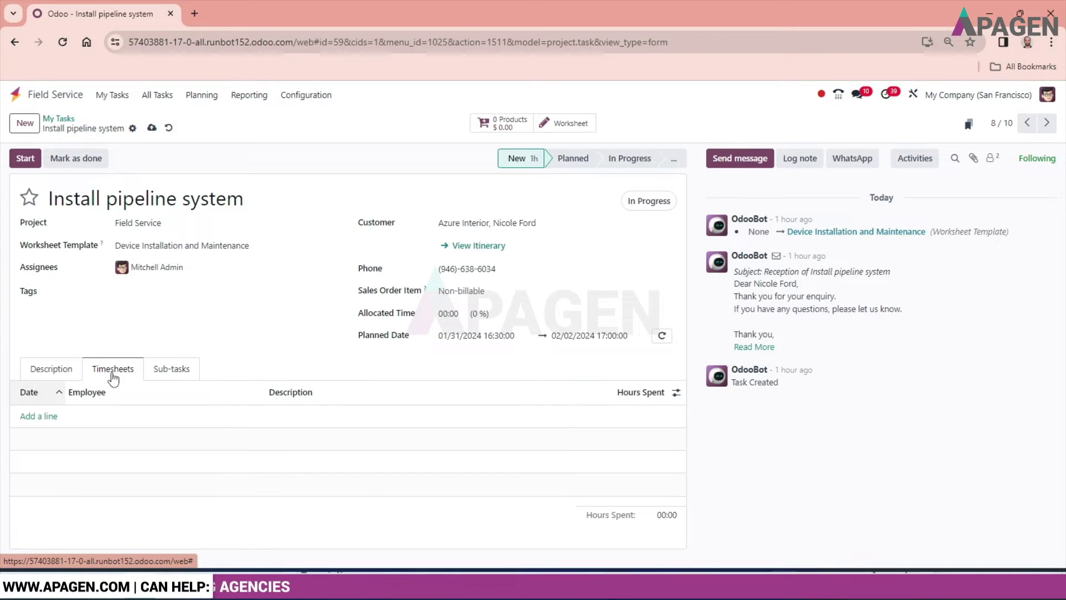
pyautogui.click(182, 370)
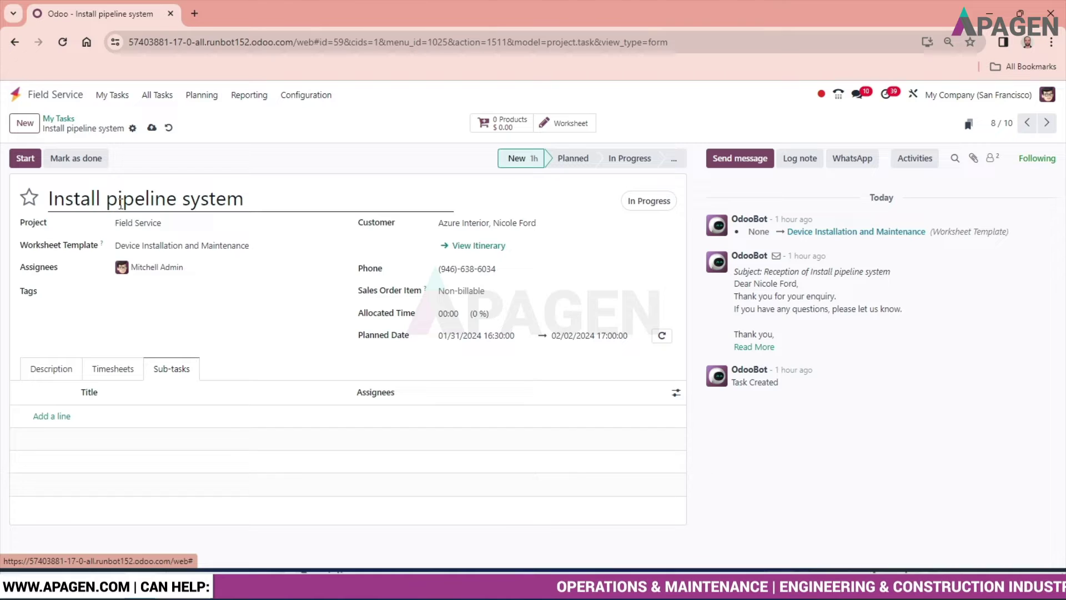
# Step: Add sub-task 'qwer', then add a trial 'qw' sub-task, reassign it, and delete it
pyautogui.click(52, 417)
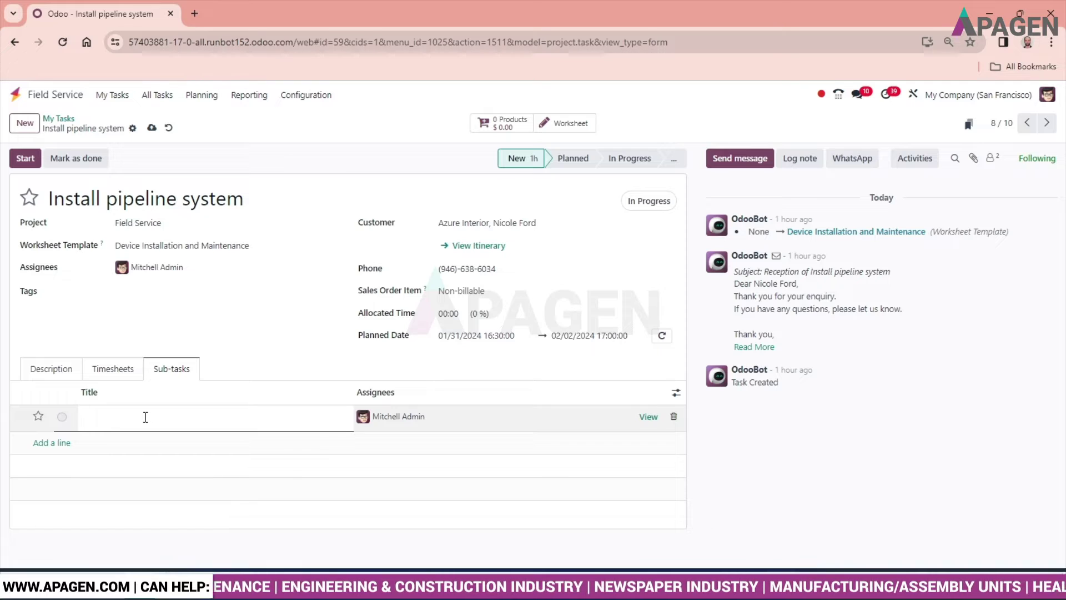
pyautogui.write('qwer')
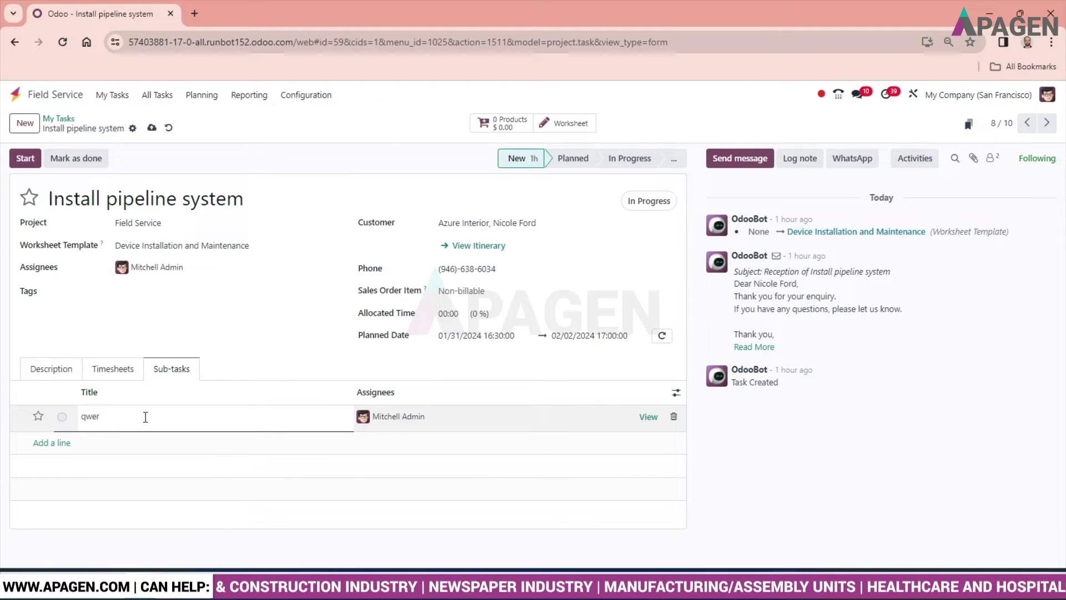
pyautogui.click(60, 444)
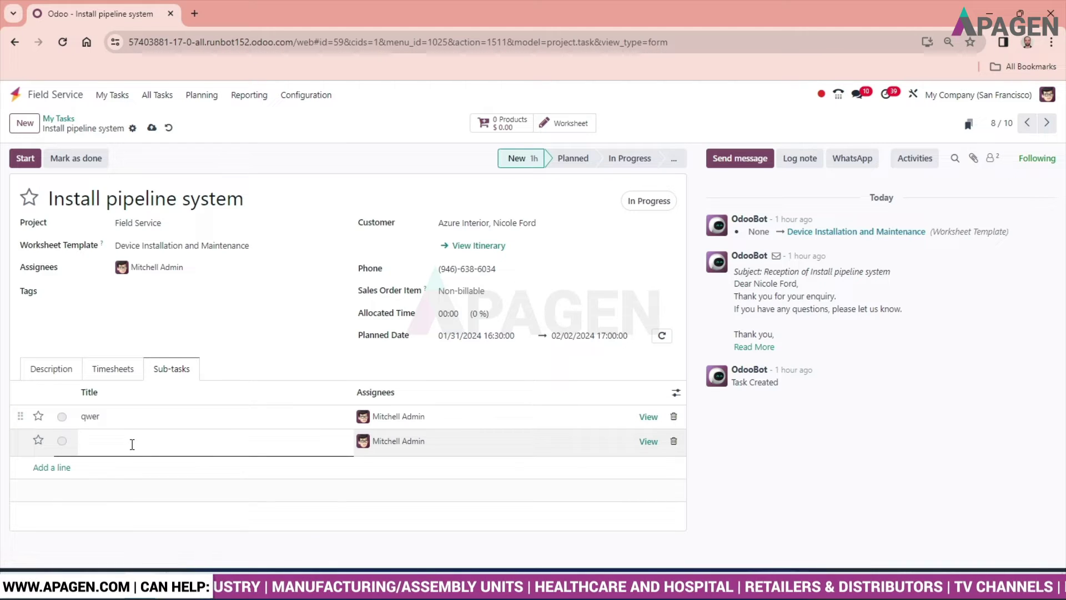
pyautogui.write('qw')
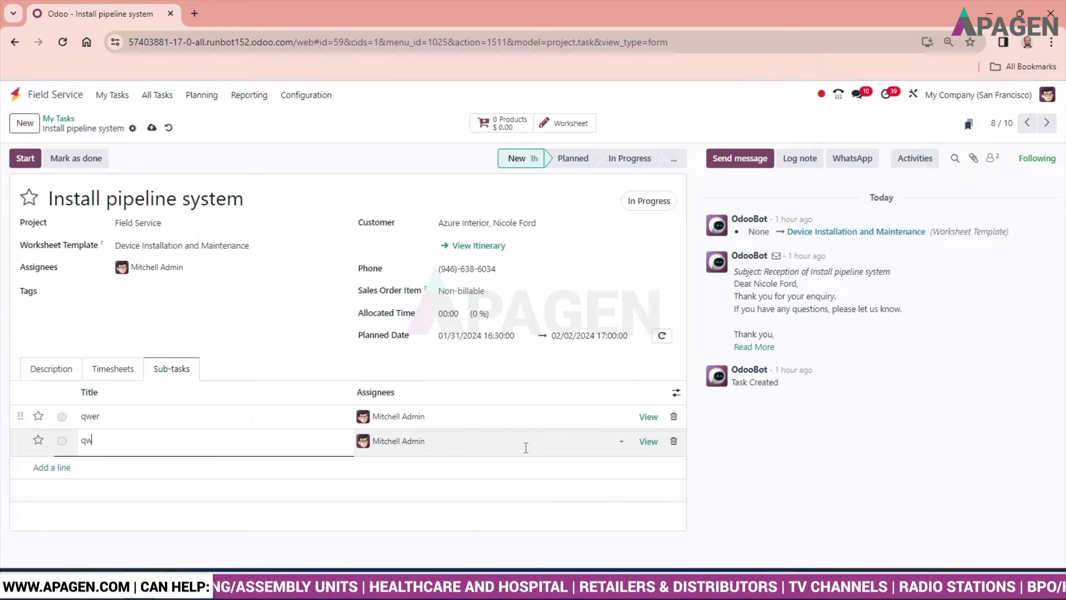
pyautogui.click(432, 442)
pyautogui.click(440, 440)
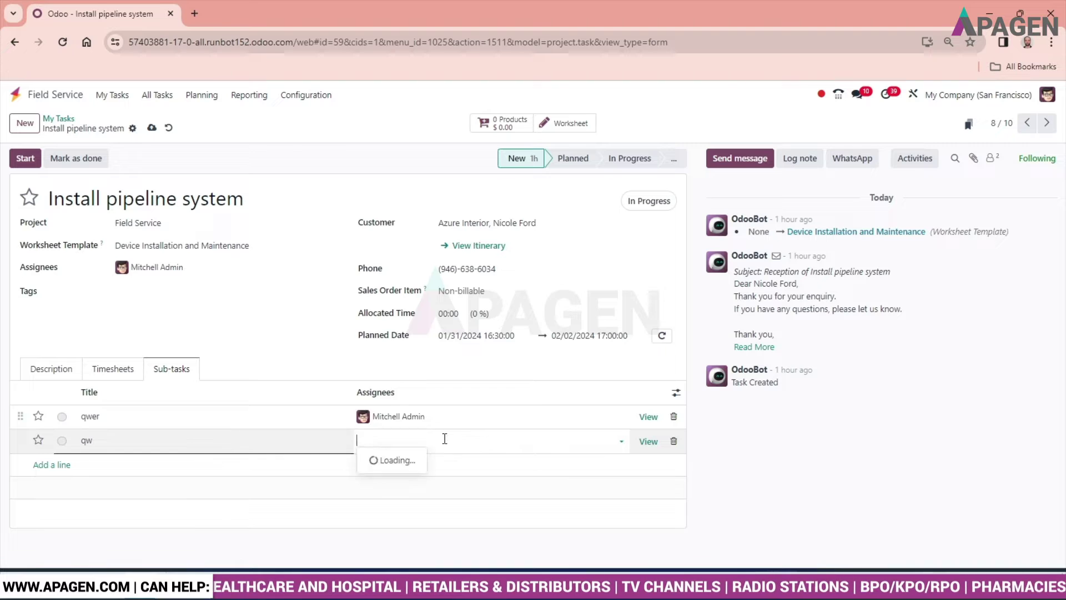
pyautogui.click(405, 370)
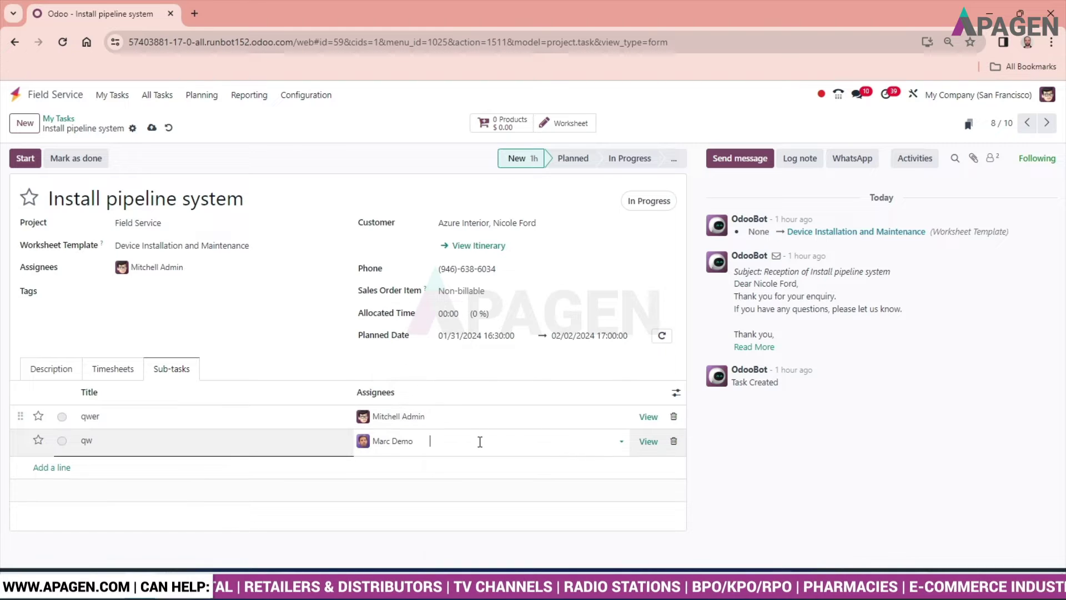
pyautogui.click(464, 442)
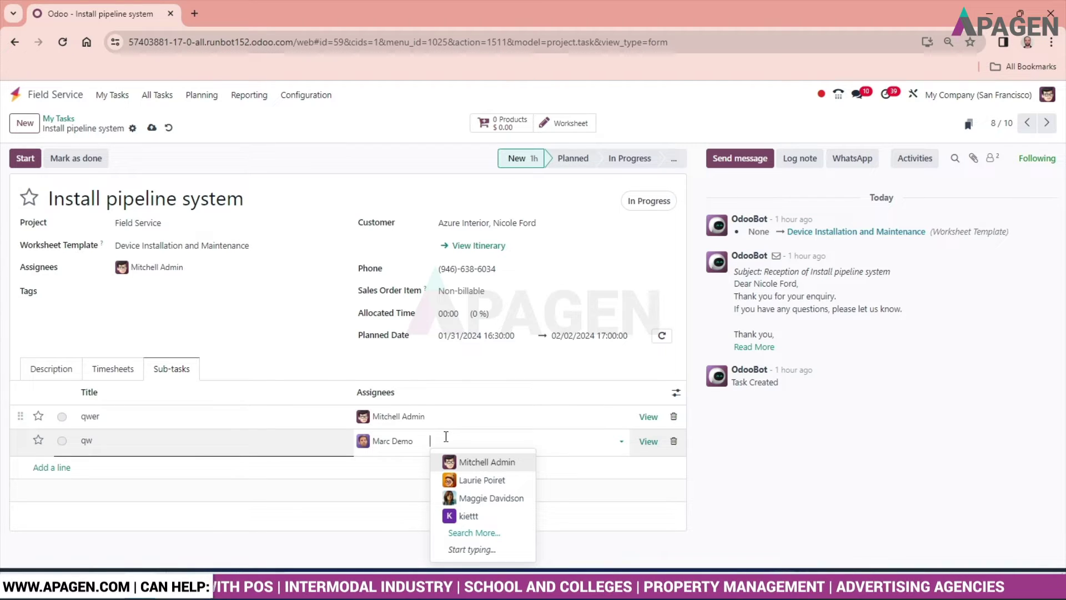
pyautogui.click(674, 442)
pyautogui.click(366, 365)
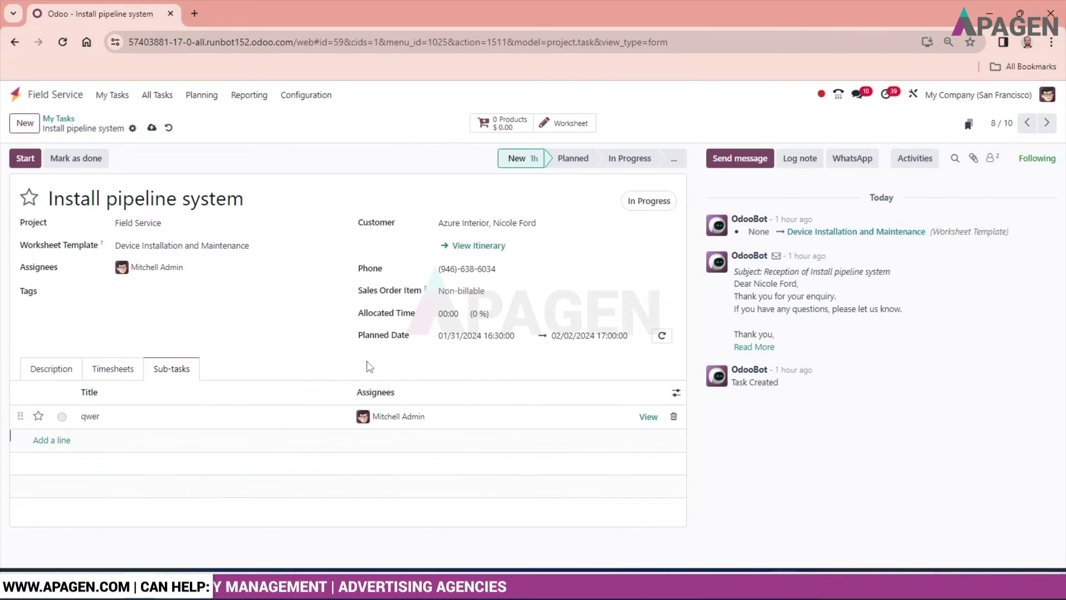
pyautogui.click(112, 371)
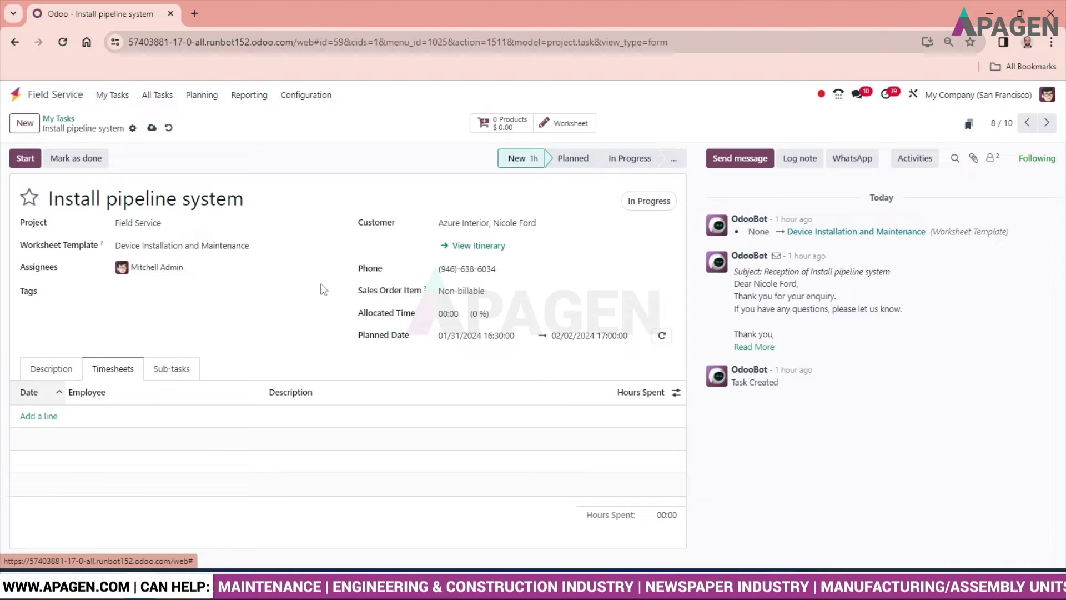
# Step: Start a timesheet line, step through Hours Spent and Description, then discard the empty row
pyautogui.click(39, 417)
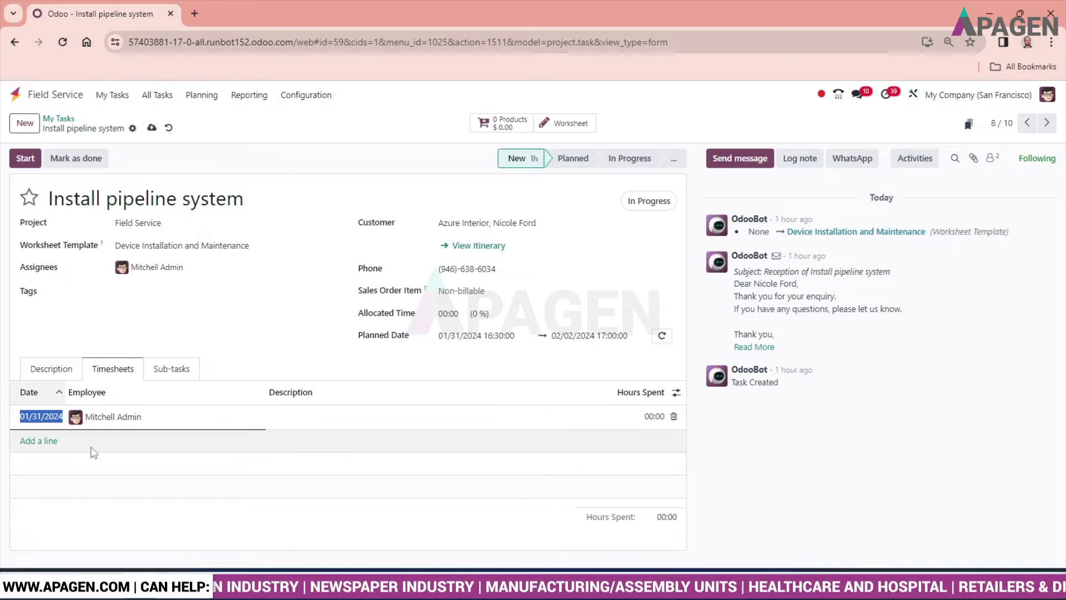
pyautogui.click(641, 418)
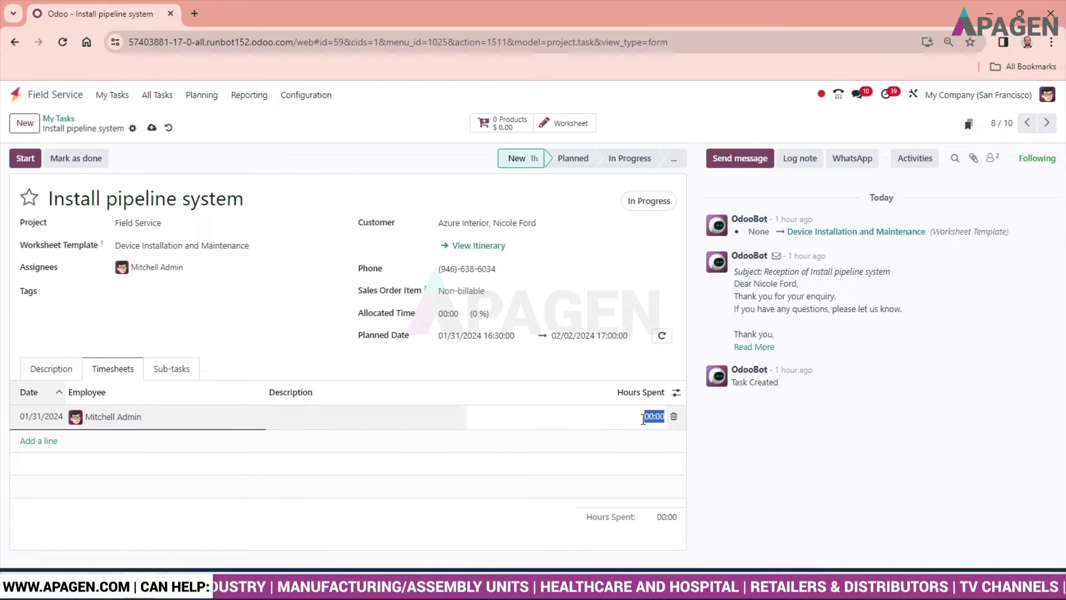
pyautogui.click(323, 415)
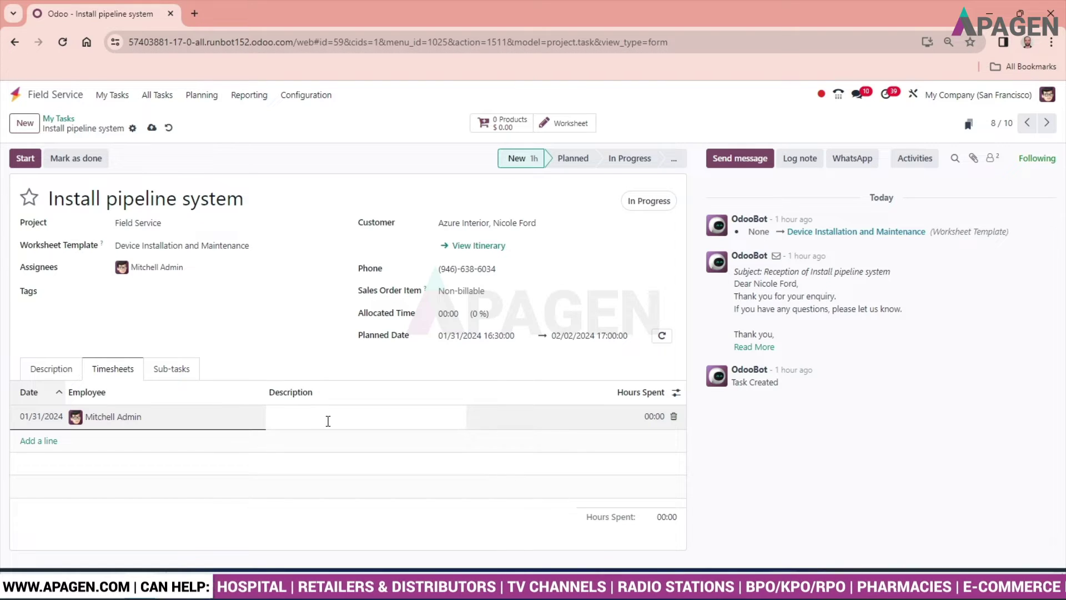
pyautogui.click(258, 332)
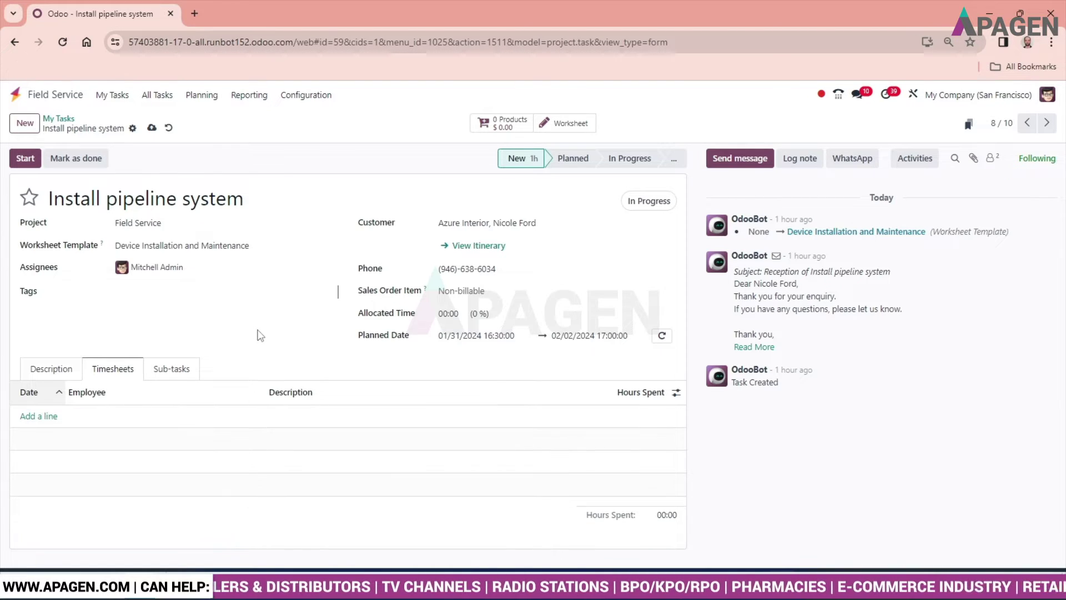
# Step: Start and stop the task timer, saving 00:15 as time spent
pyautogui.click(25, 160)
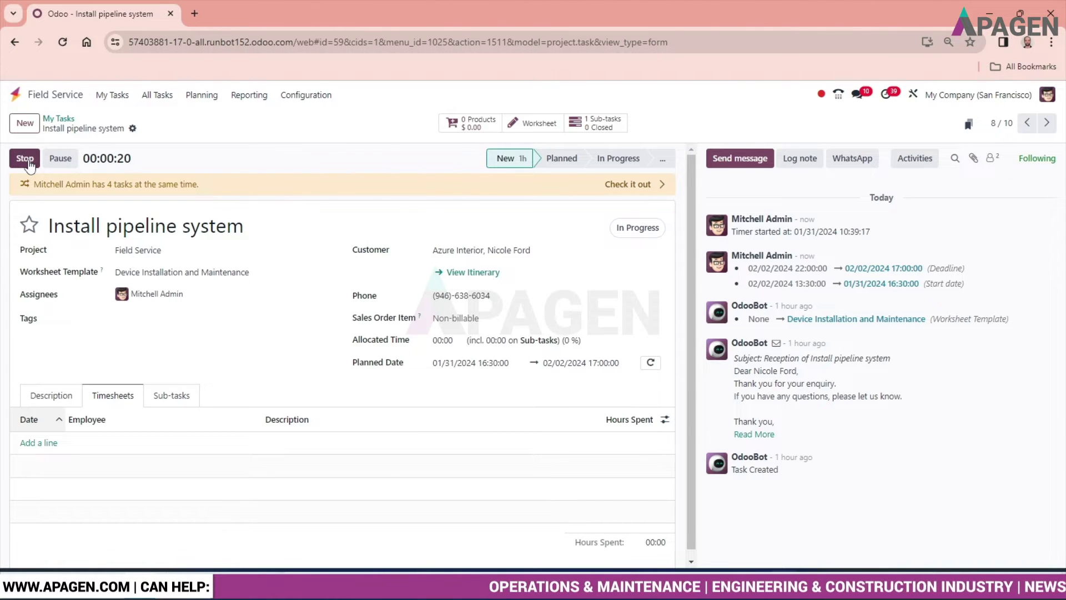
pyautogui.click(24, 158)
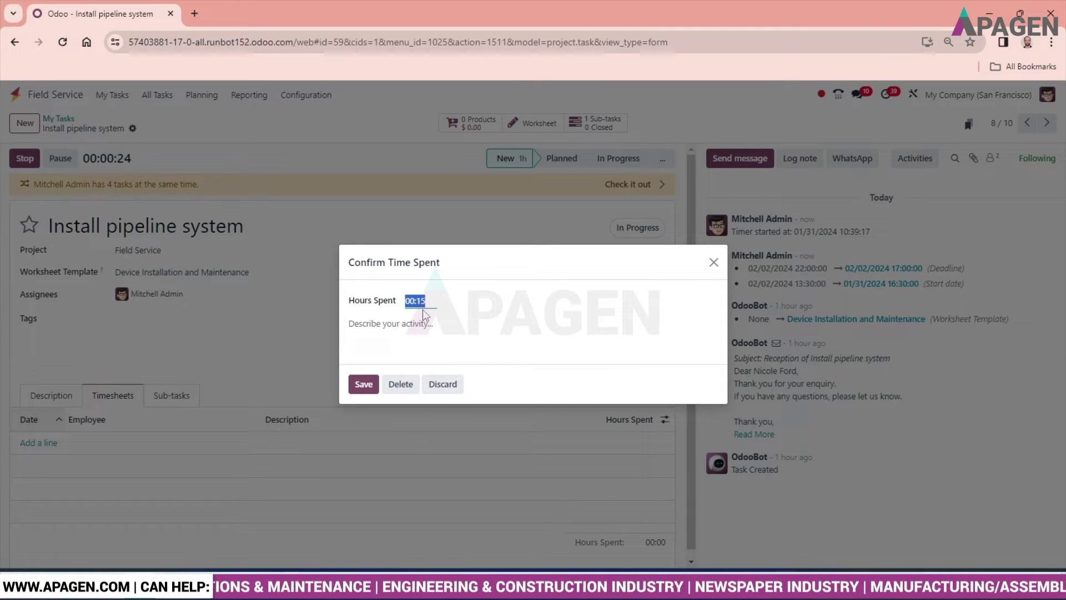
pyautogui.click(368, 388)
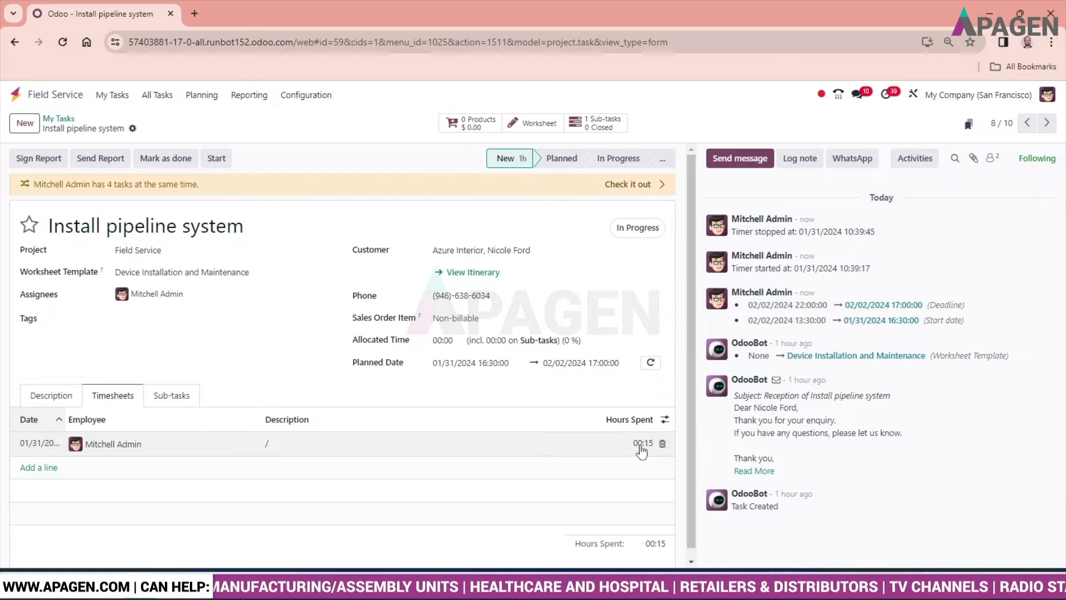
# Step: Describe the 00:15 timesheet entry as 'Testing' and move the task to Planned
pyautogui.click(291, 443)
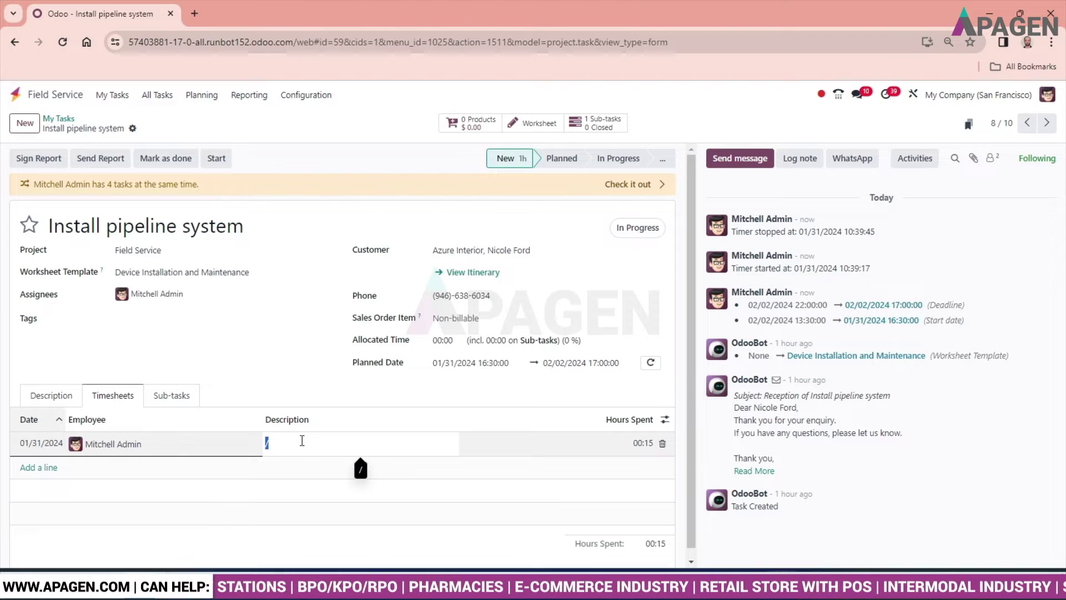
pyautogui.write('Testin')
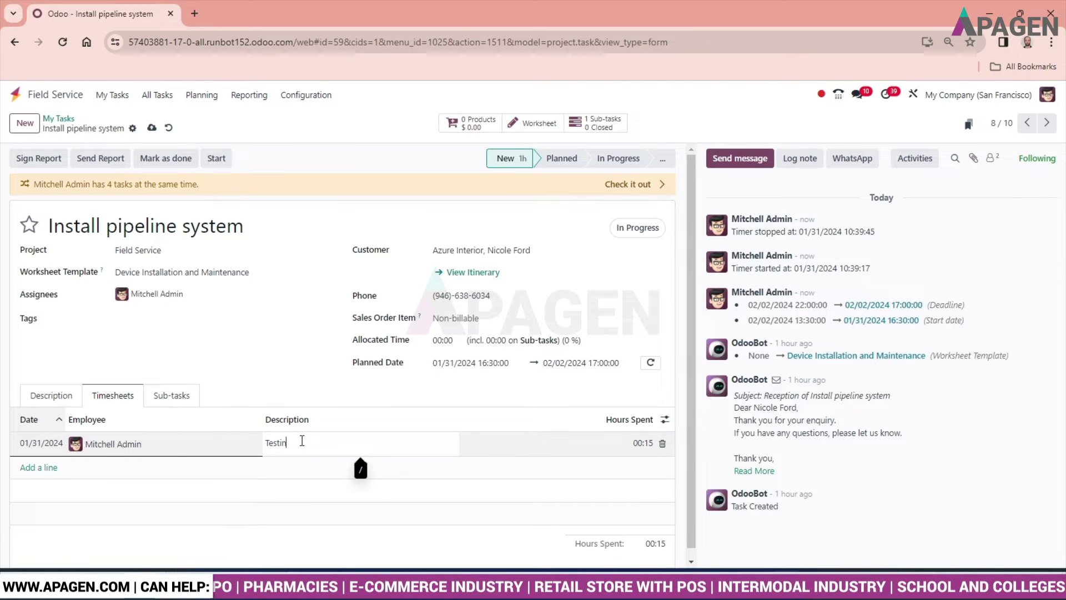
pyautogui.write('g')
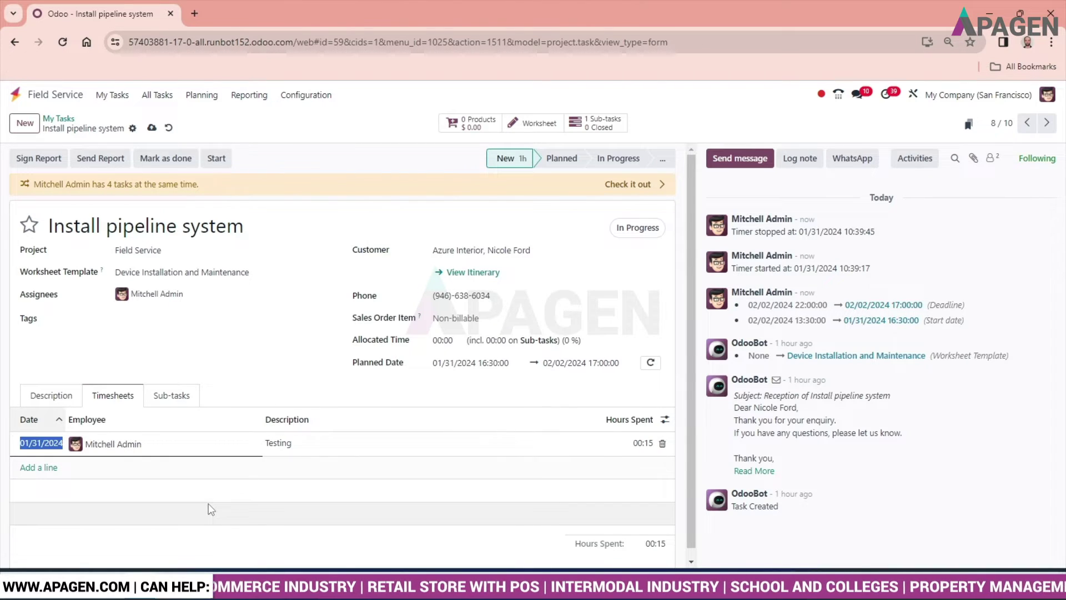
pyautogui.click(210, 506)
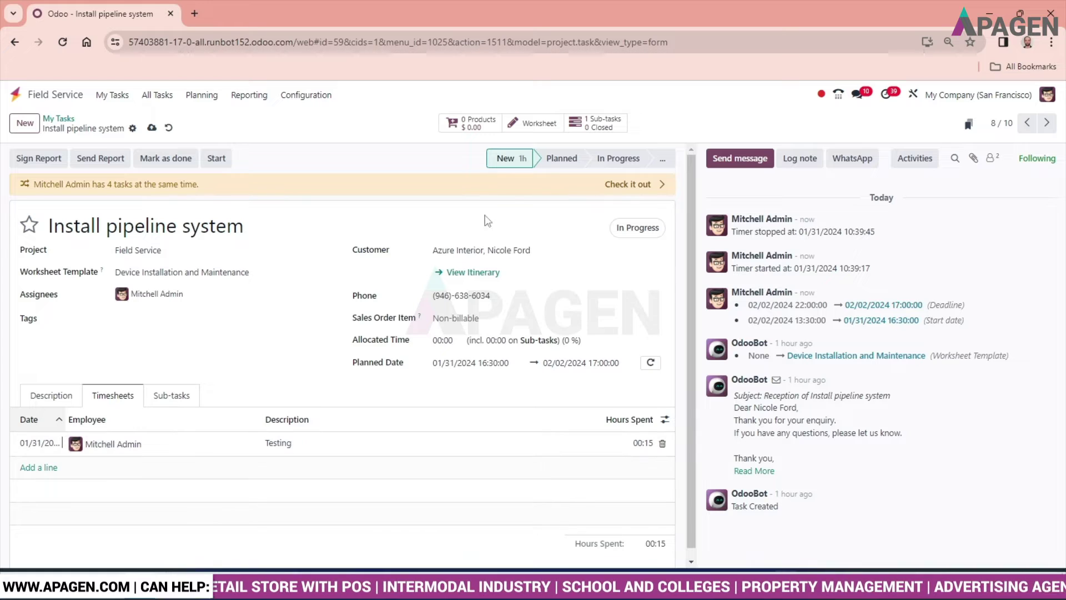
pyautogui.click(561, 160)
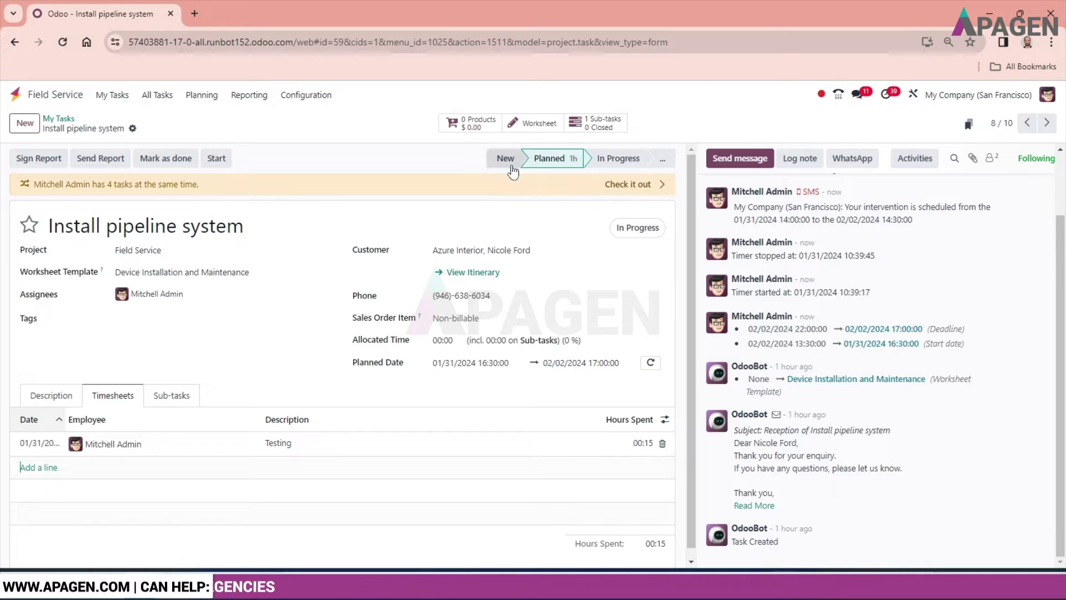
# Step: Set the worksheet's intervention type to First installation, save it, and return to the task
pyautogui.click(538, 125)
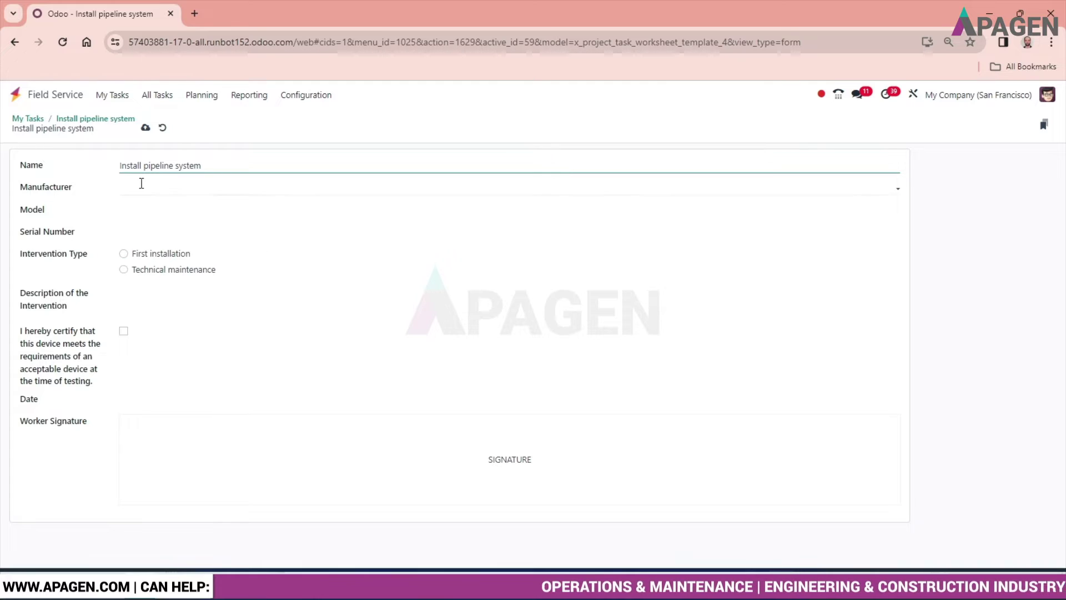
pyautogui.click(179, 191)
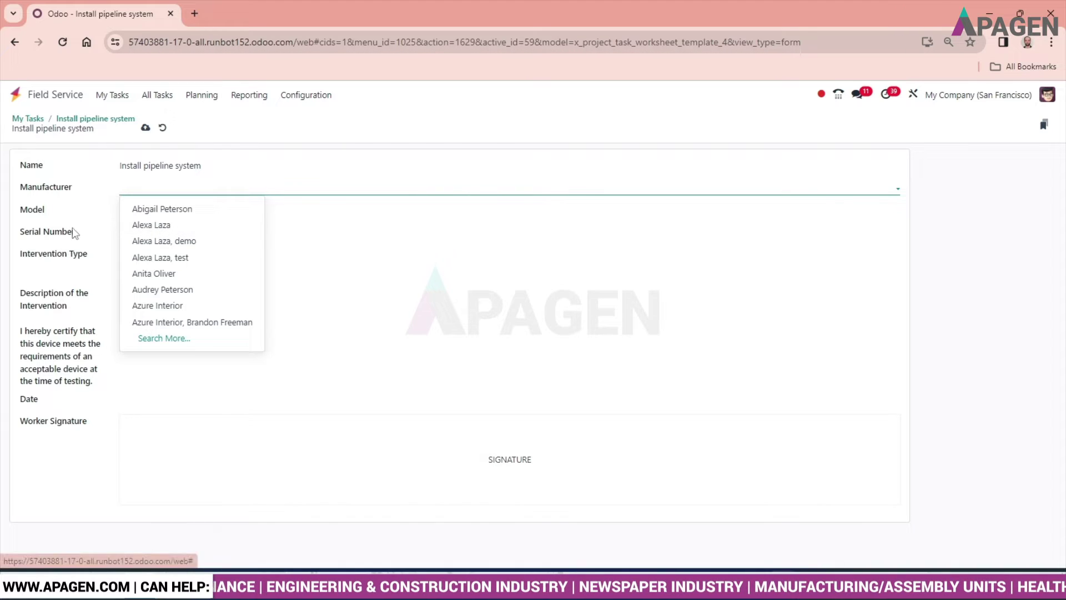
pyautogui.click(47, 210)
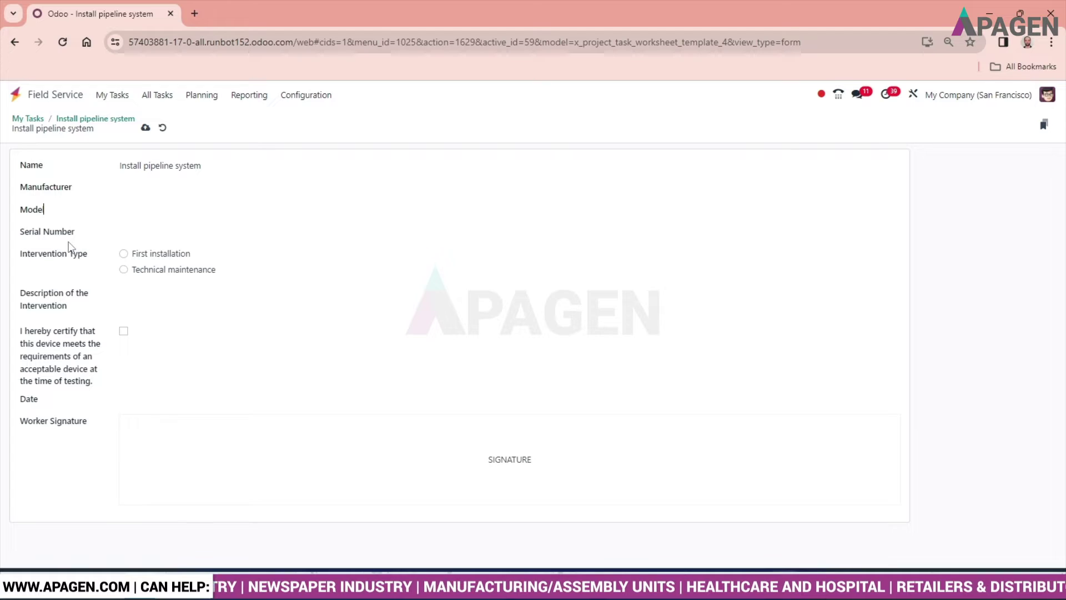
pyautogui.click(125, 256)
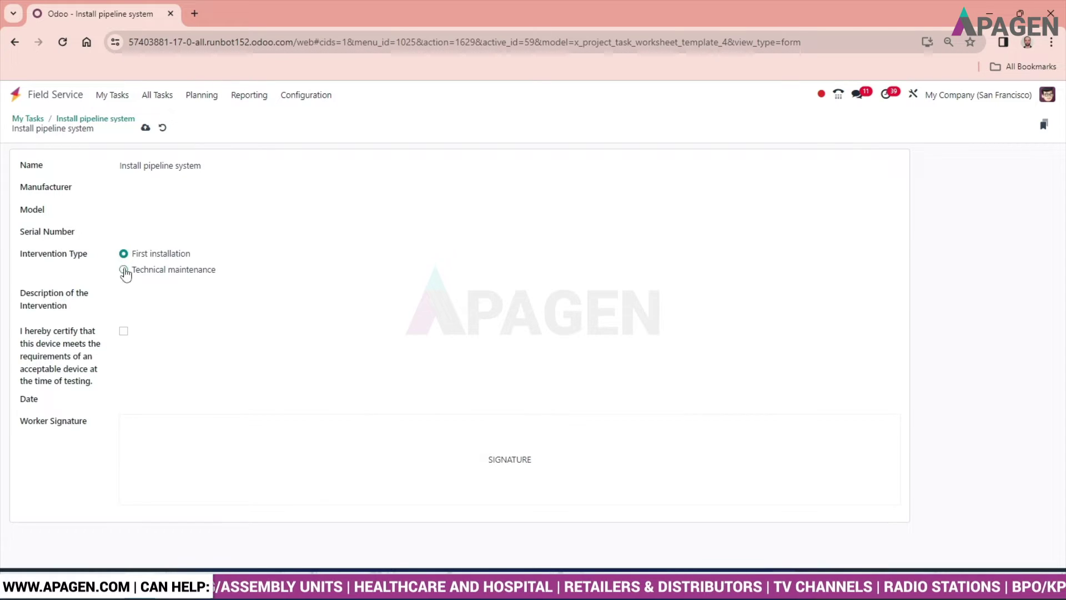
pyautogui.click(146, 128)
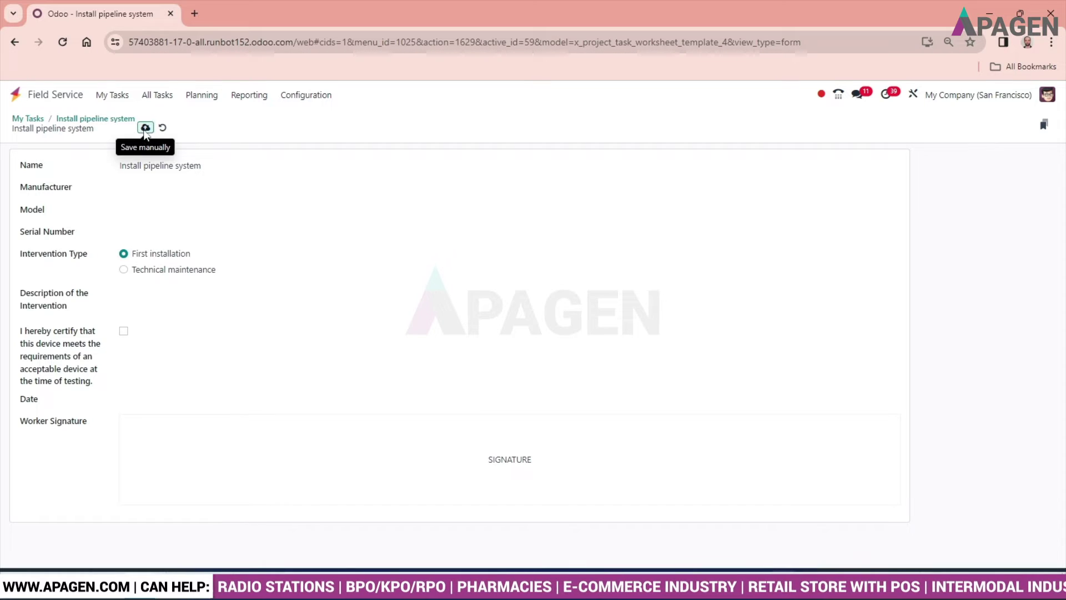
pyautogui.click(78, 120)
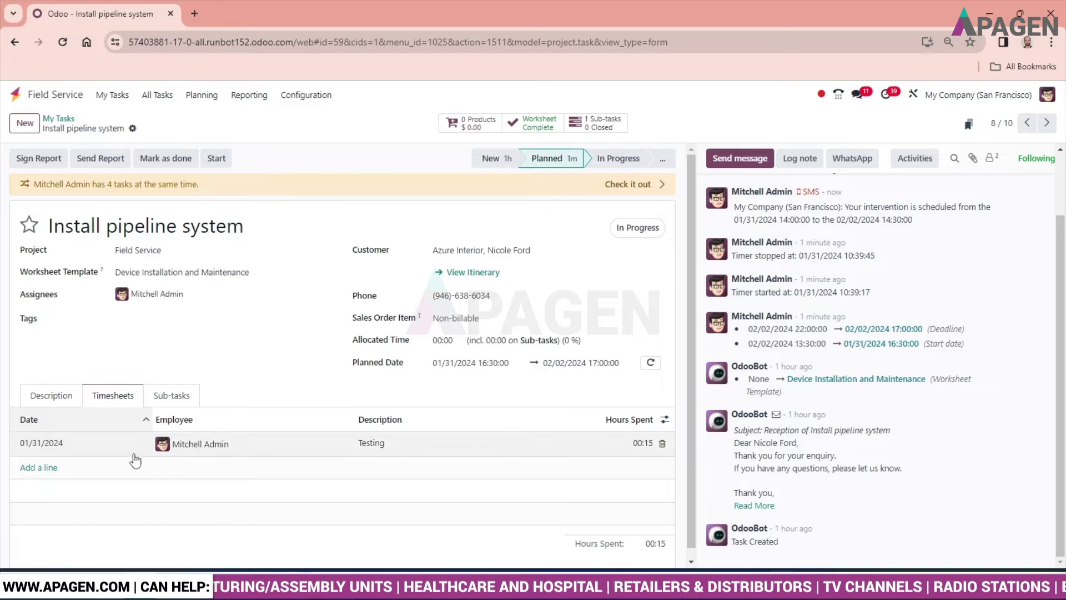
# Step: Open the 'qwer' sub-task list, check its scheduled activities, then return to the parent task
pyautogui.click(181, 395)
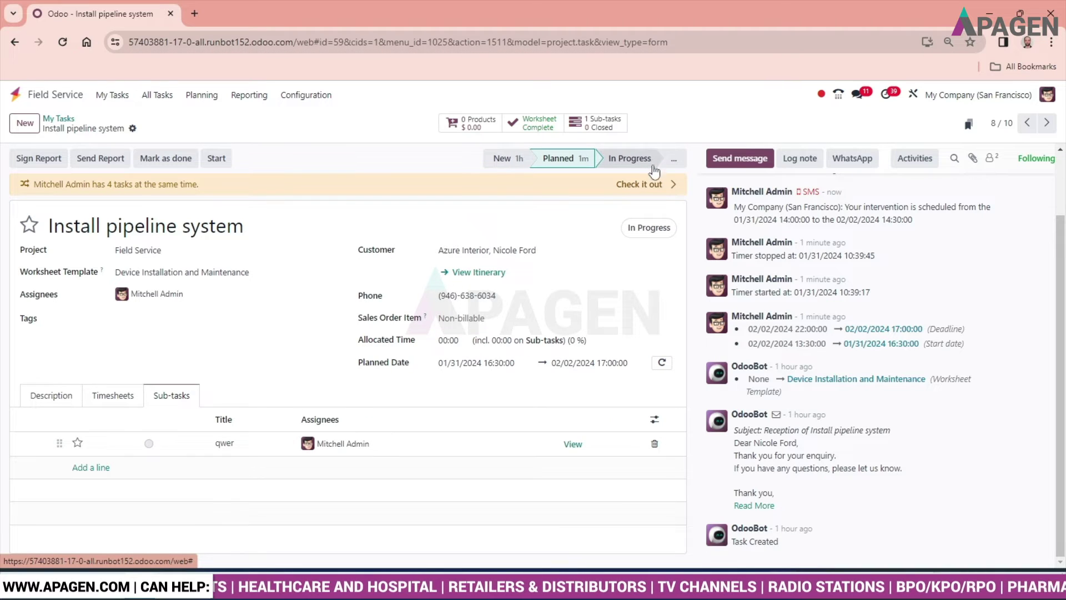
pyautogui.click(605, 124)
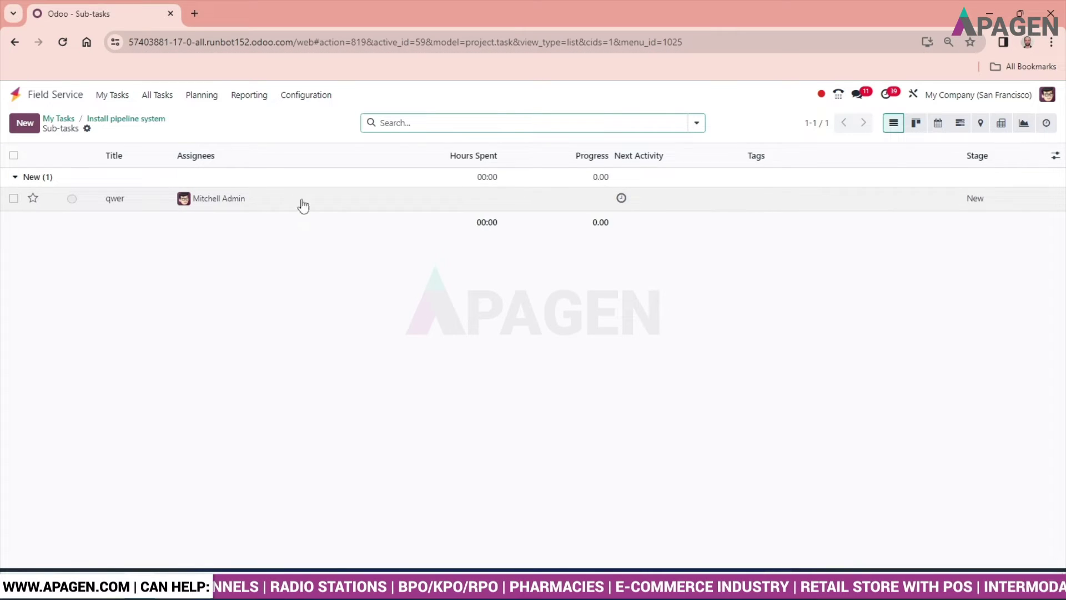
pyautogui.click(621, 198)
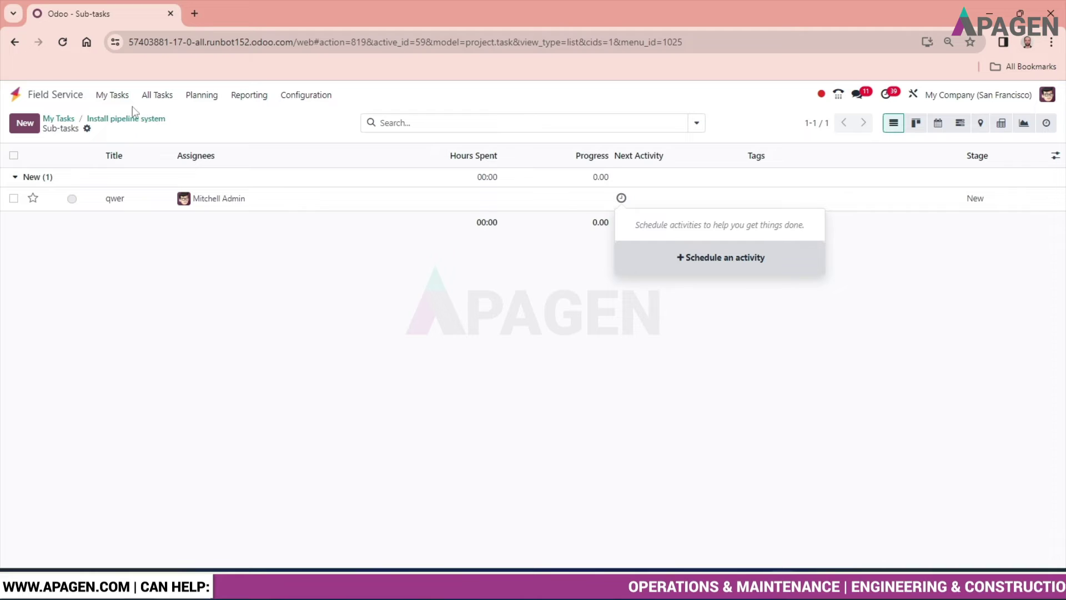
pyautogui.click(117, 124)
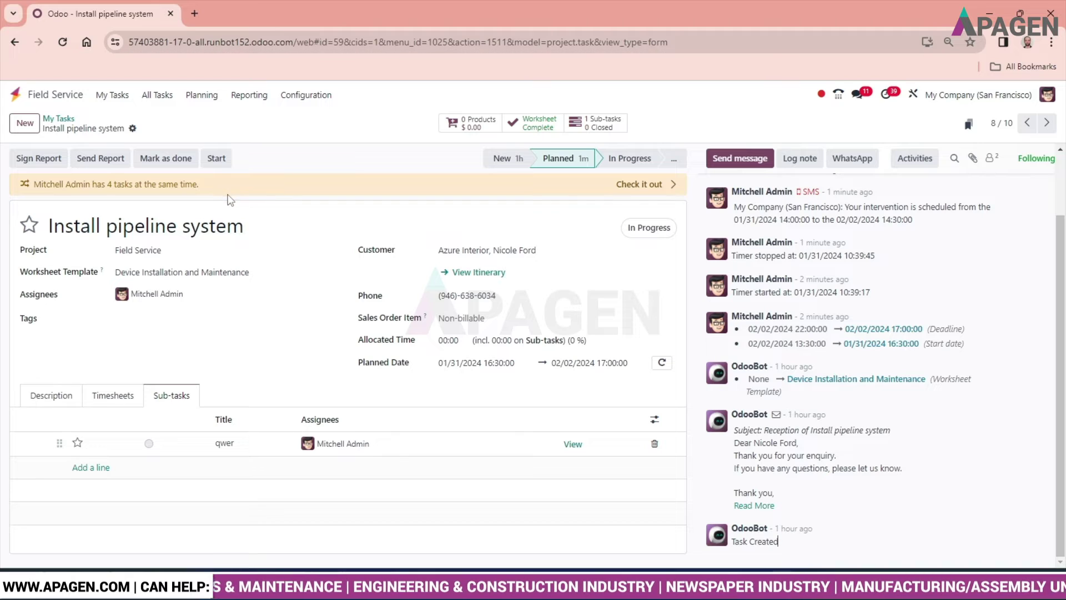
# Step: Mark Install pipeline system as done, then show My Tasks as a board
pyautogui.click(167, 160)
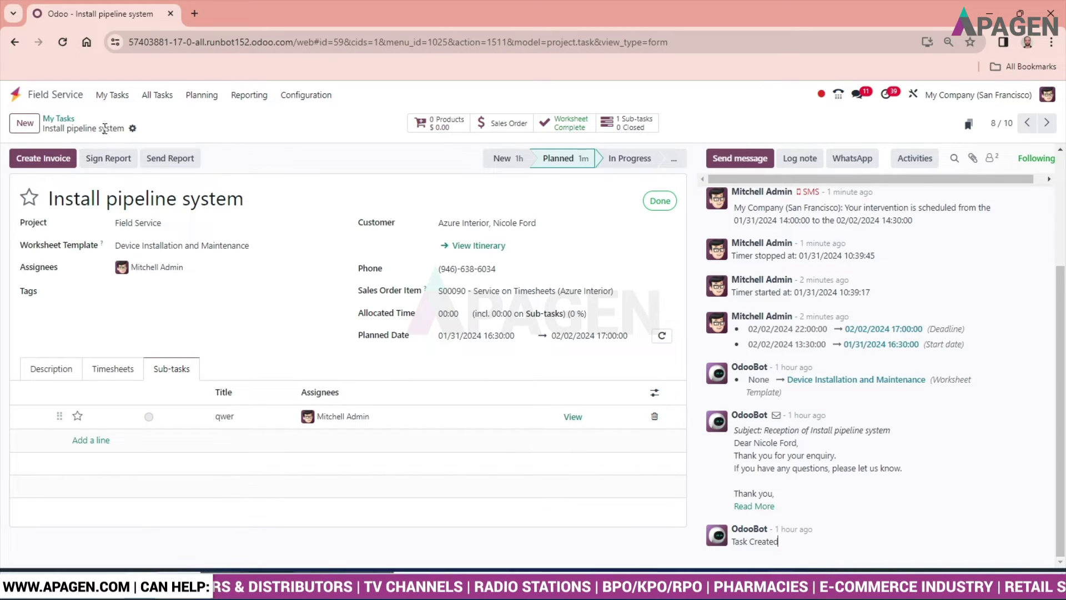
pyautogui.click(111, 99)
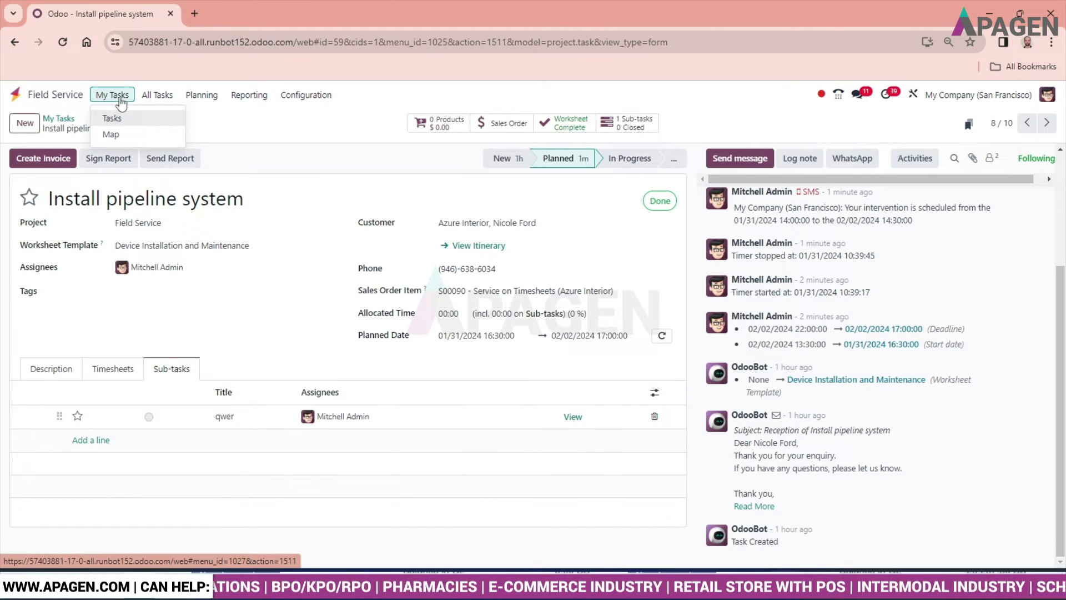
pyautogui.click(123, 119)
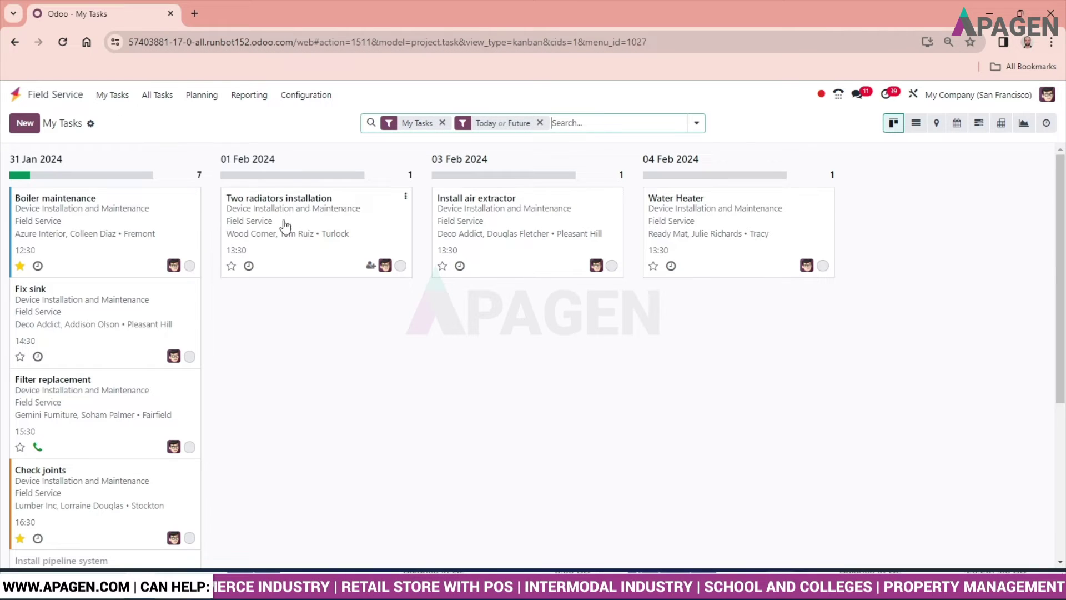
# Step: Regroup the My Tasks kanban by Assignees, trying drags on Two radiators installation and Boiler maintenance
pyautogui.moveTo(289, 218); pyautogui.dragTo(425, 212)
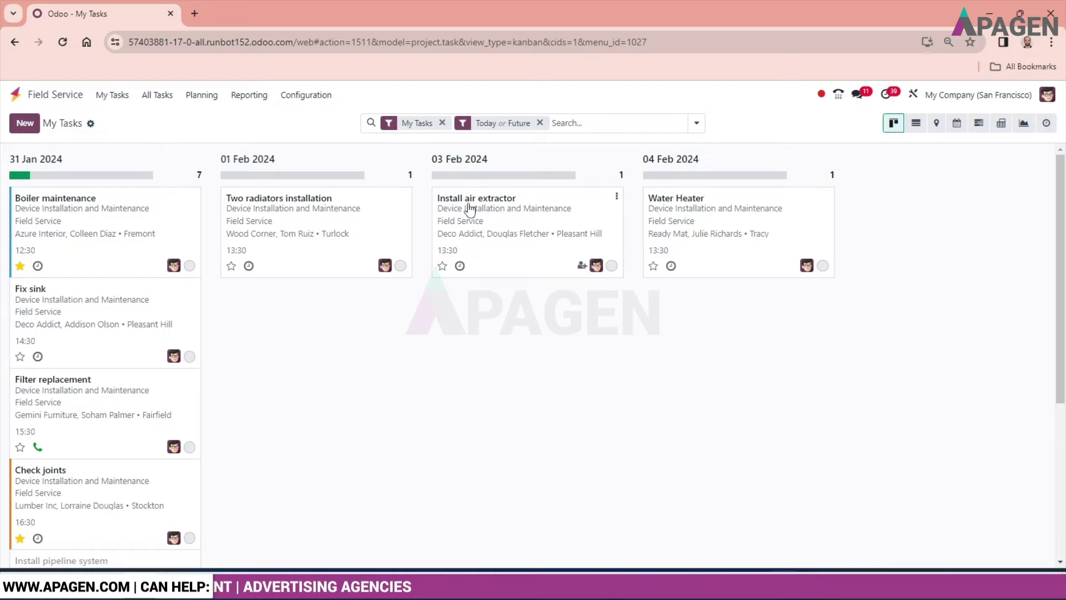
pyautogui.click(697, 123)
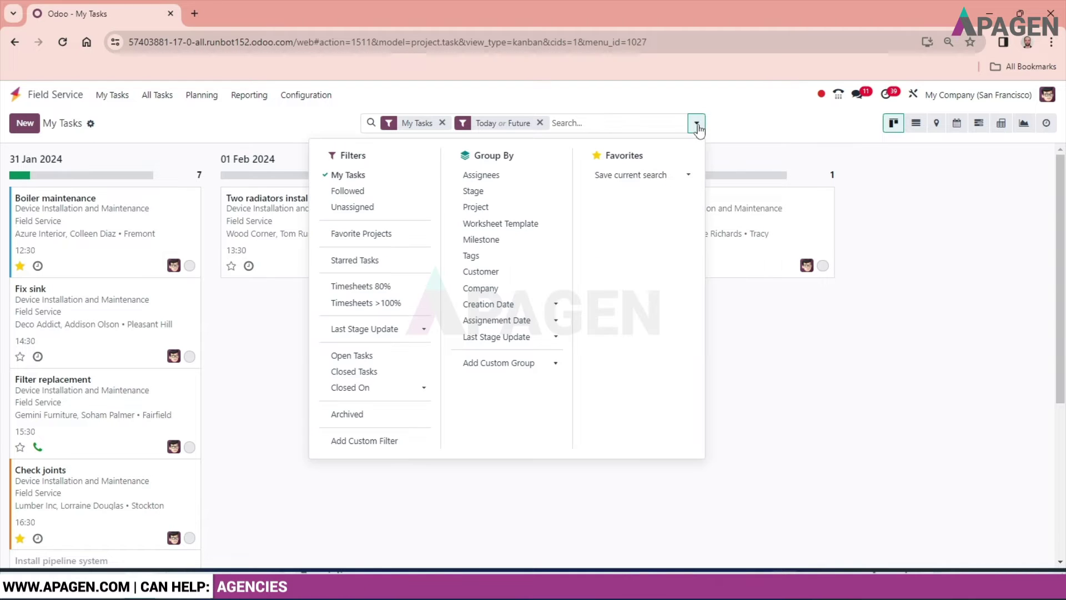
pyautogui.click(483, 176)
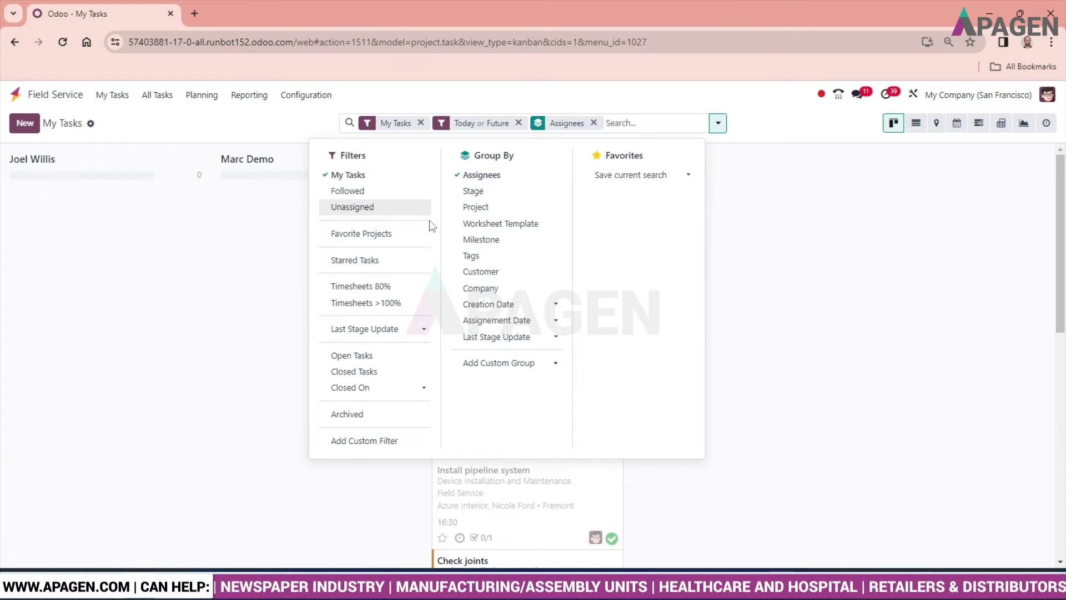
pyautogui.click(249, 290)
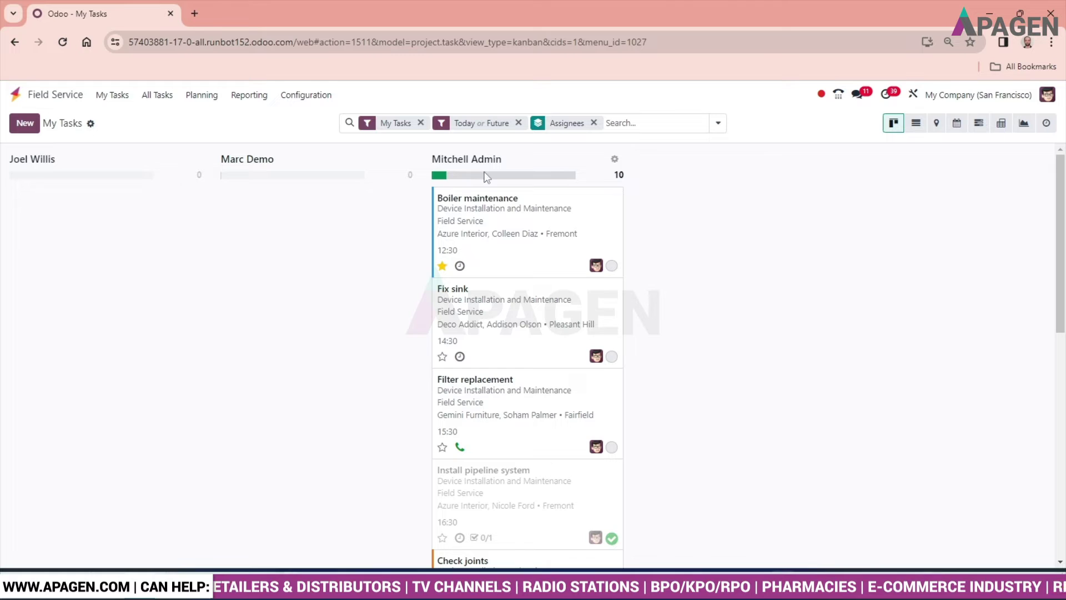
pyautogui.scroll(-10, 500, 214)
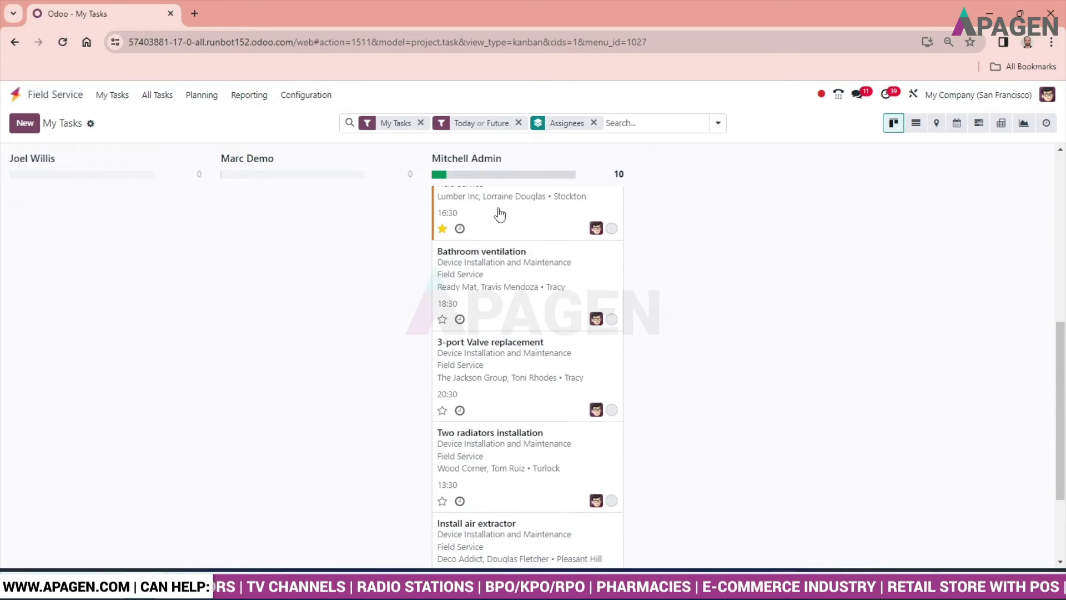
pyautogui.scroll(10, 500, 214)
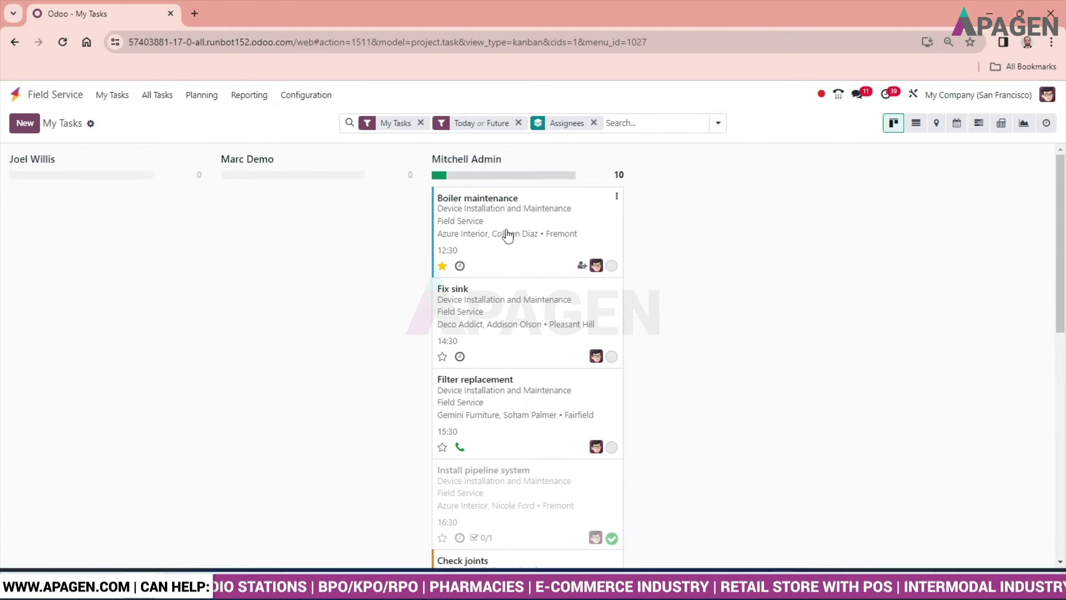
pyautogui.moveTo(504, 233); pyautogui.dragTo(473, 217)
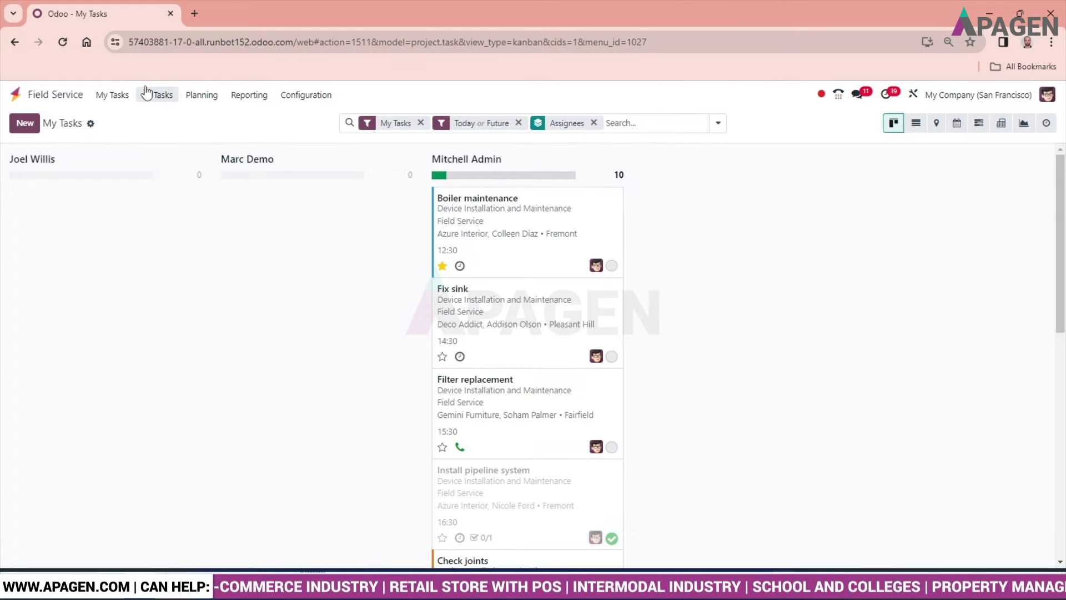
# Step: Show today's seven tasks as numbered pins on the My Tasks map
pyautogui.click(114, 99)
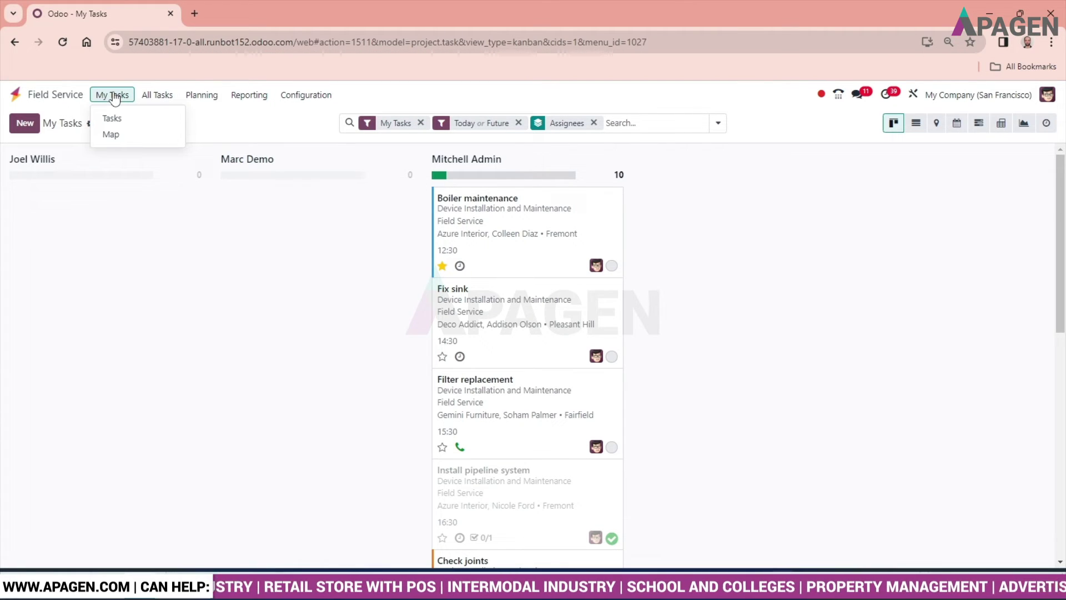
pyautogui.click(121, 140)
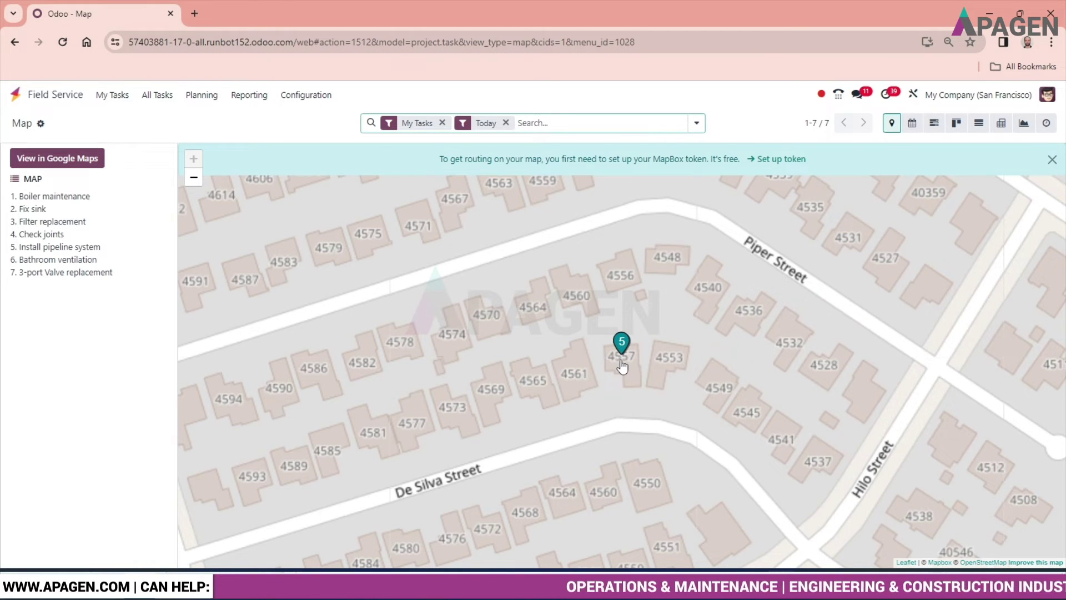
pyautogui.click(150, 98)
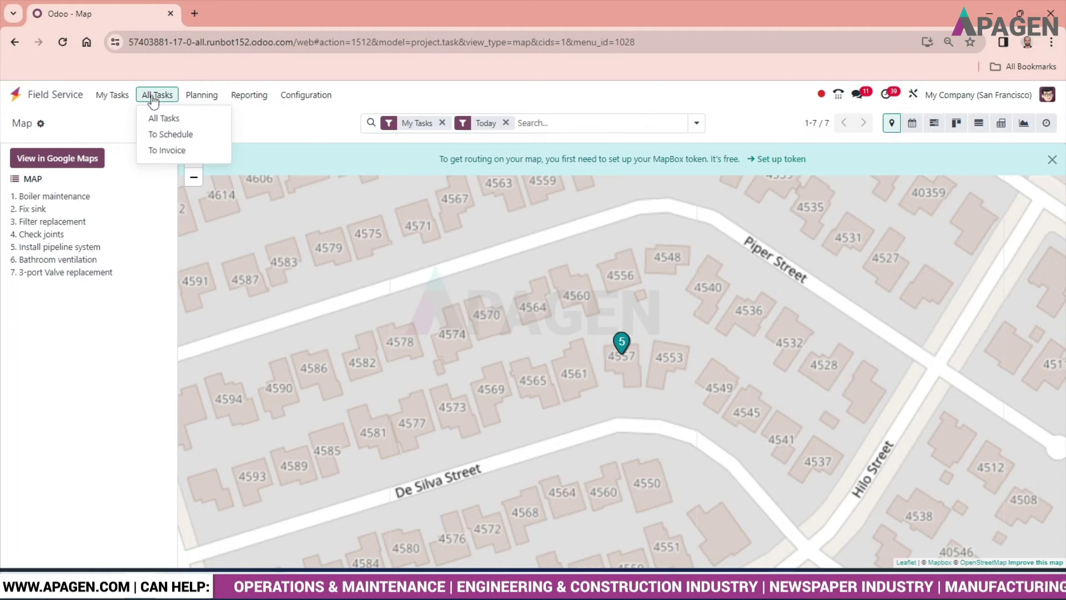
# Step: Browse the All Tasks list and start a new blank Field Service task
pyautogui.click(161, 119)
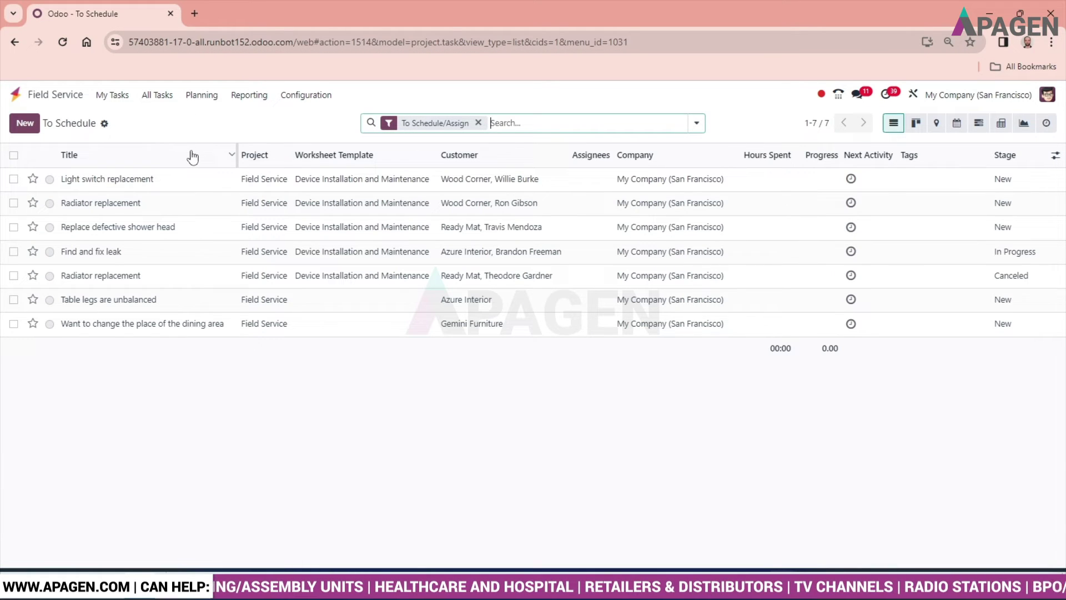
pyautogui.click(24, 123)
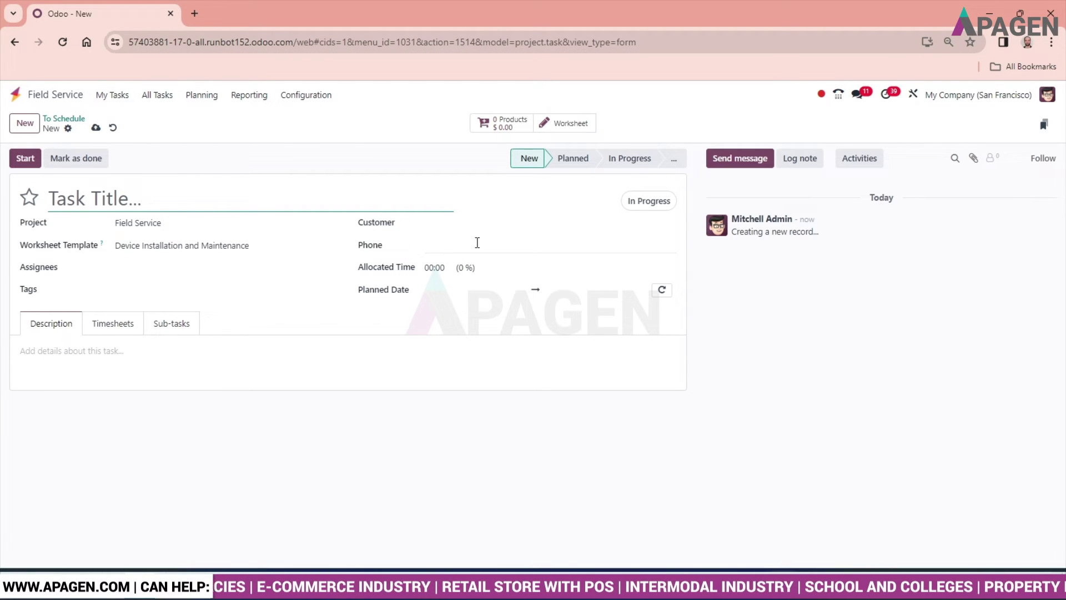
pyautogui.click(156, 96)
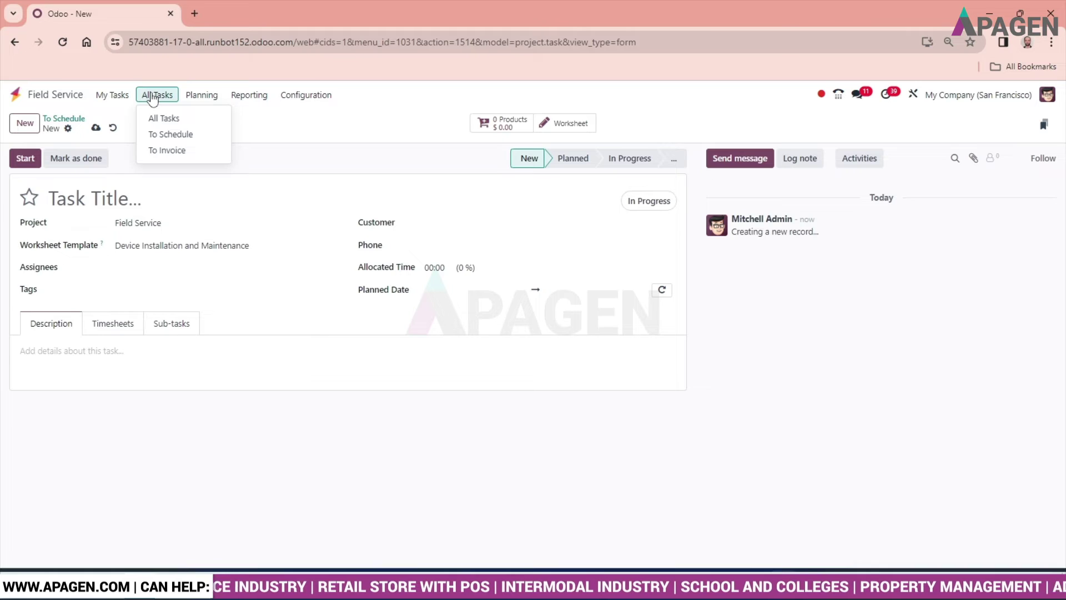
# Step: Open Install pipeline system from the To Invoice list and cancel the Create Invoice dialog
pyautogui.click(184, 152)
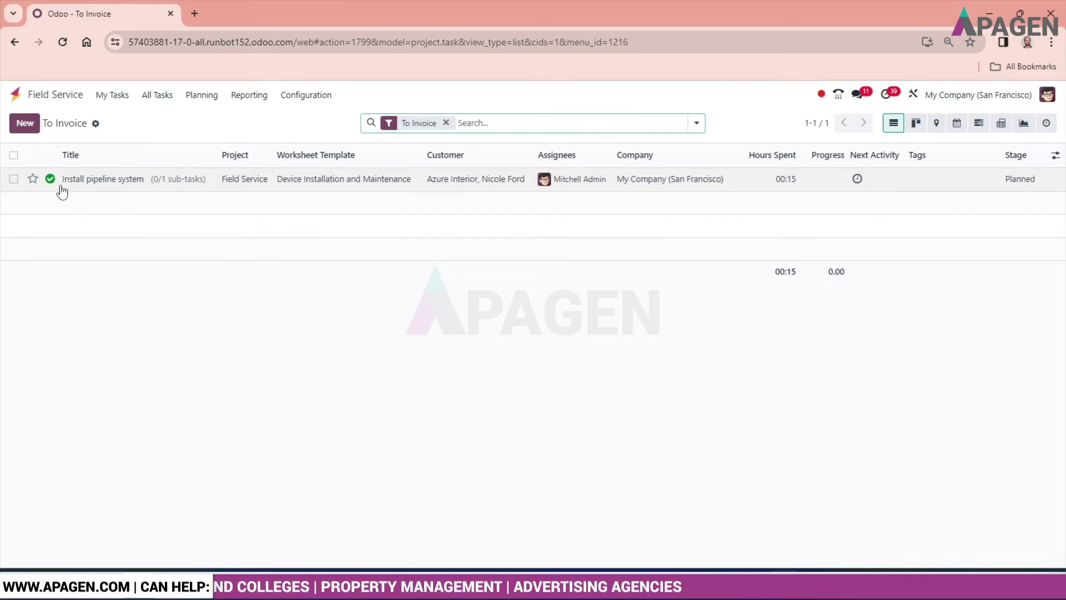
pyautogui.click(95, 184)
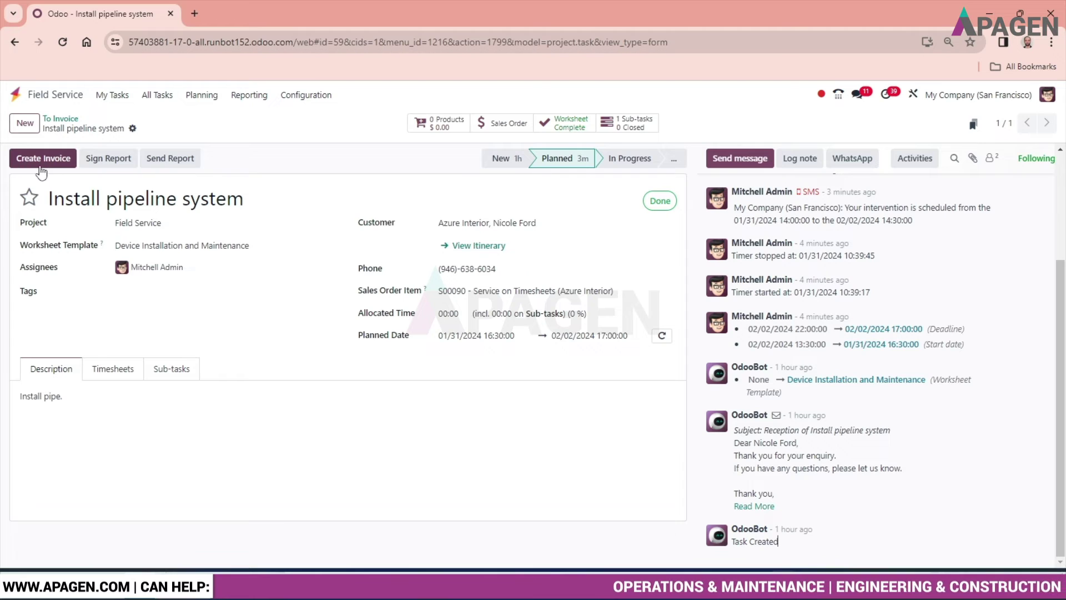
pyautogui.click(39, 166)
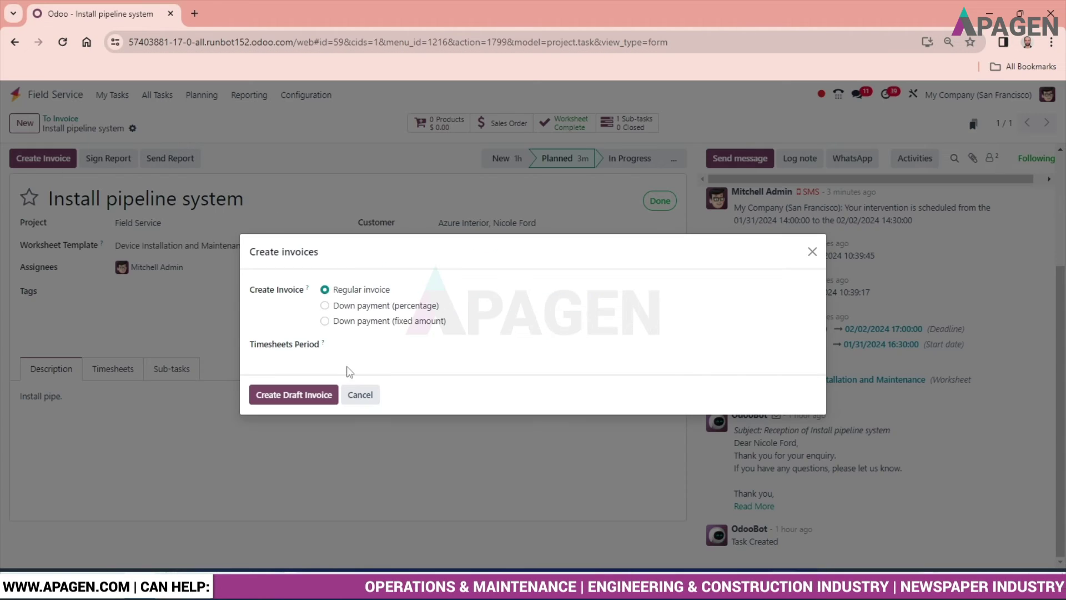
pyautogui.click(363, 396)
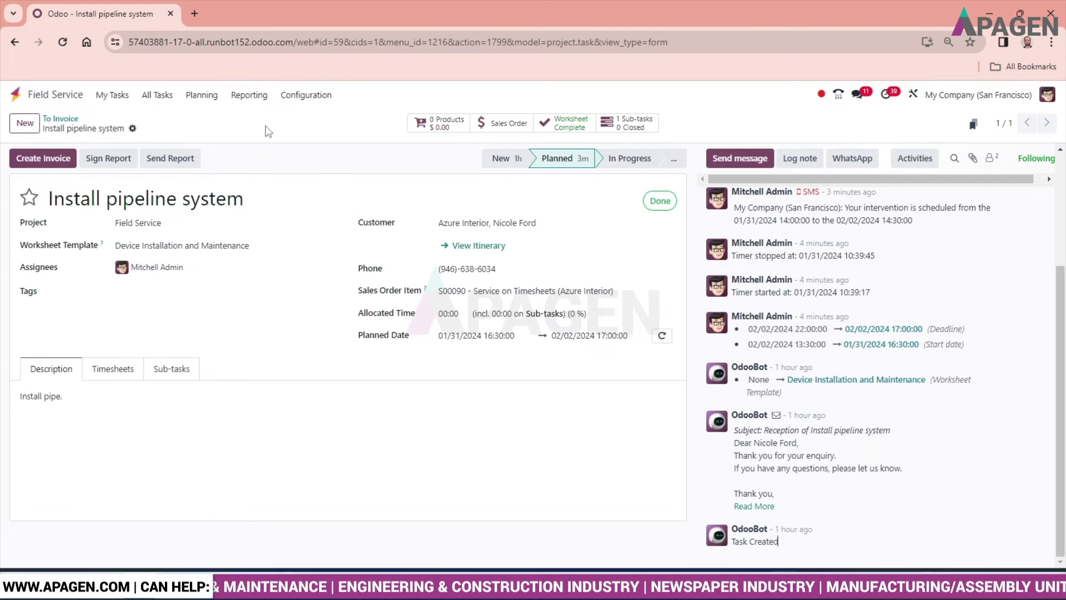
# Step: Show the planning Gantt grouped by user, then by project
pyautogui.click(201, 100)
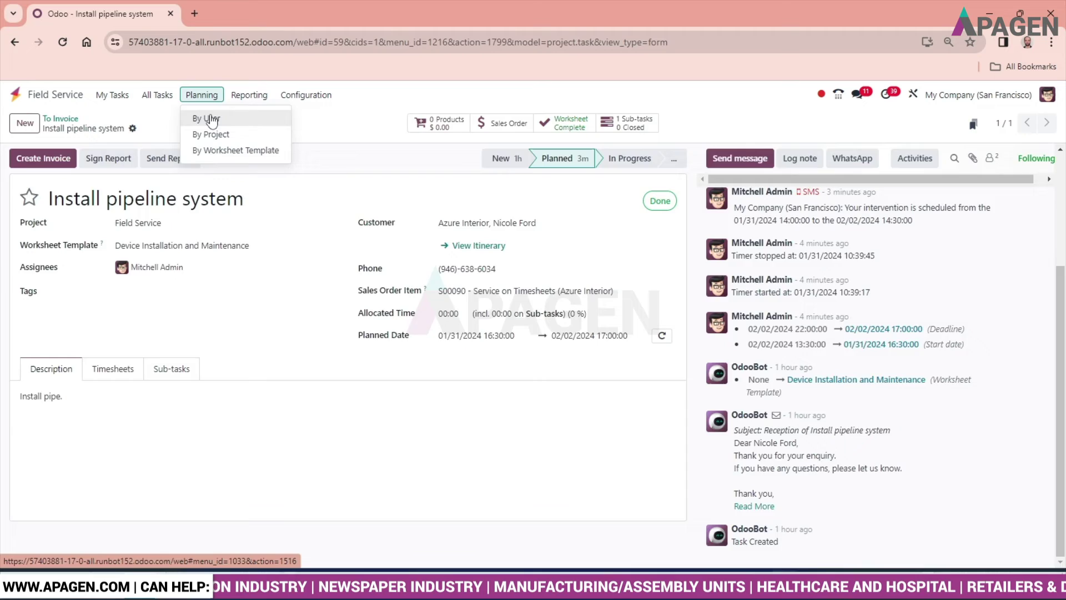
pyautogui.click(207, 118)
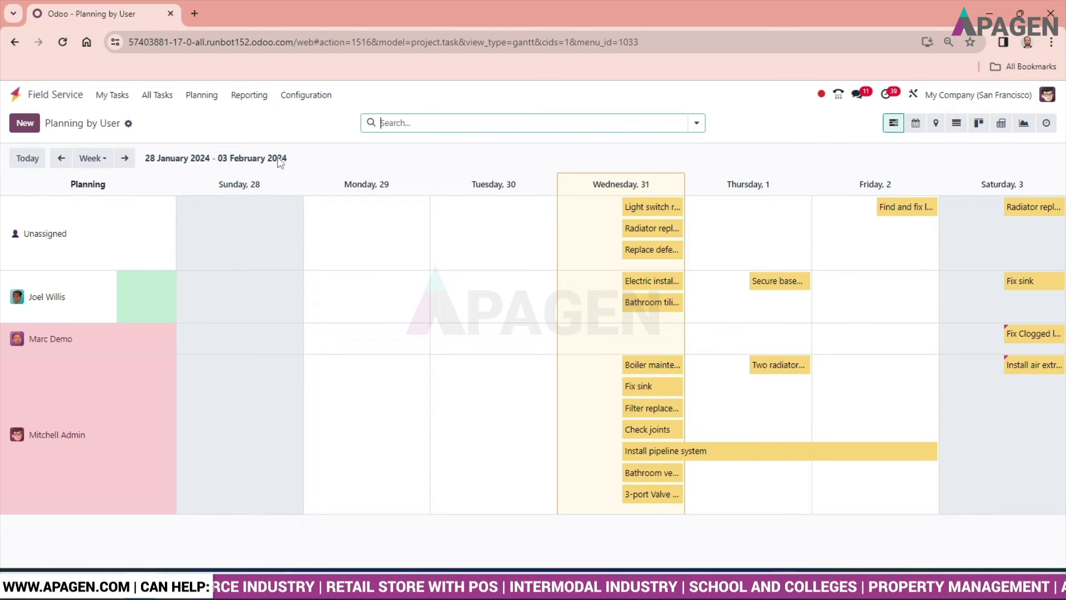
pyautogui.click(201, 96)
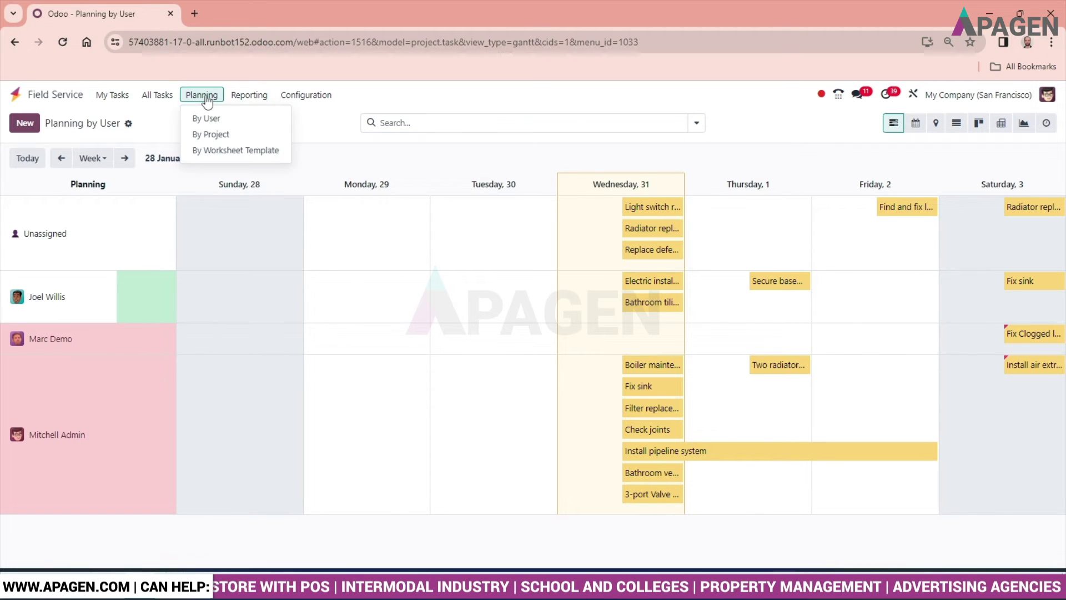
pyautogui.click(211, 135)
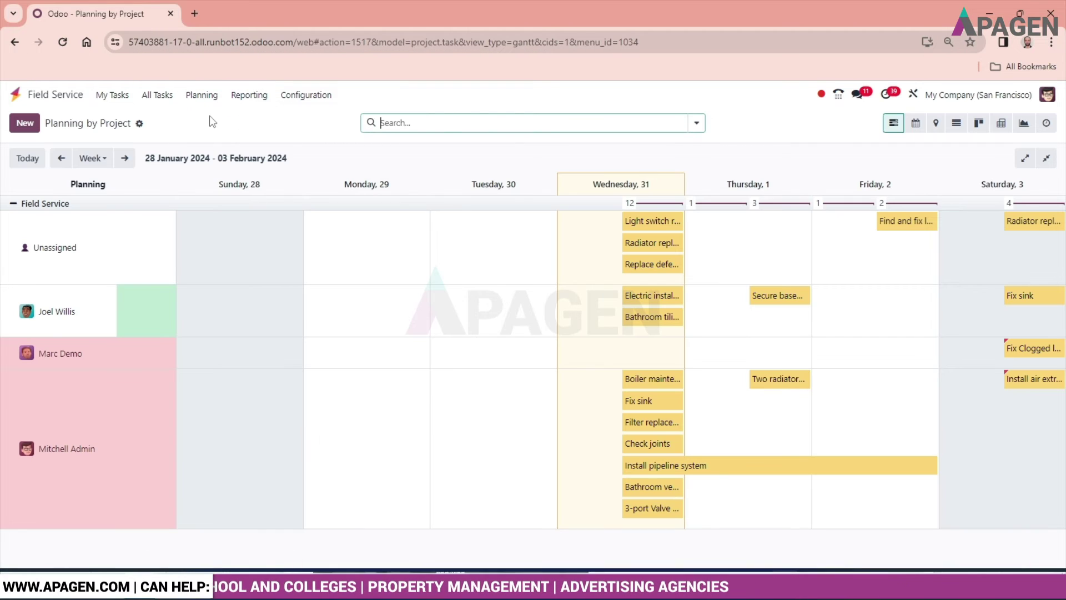
# Step: Regroup the planning Gantt by worksheet template
pyautogui.click(202, 97)
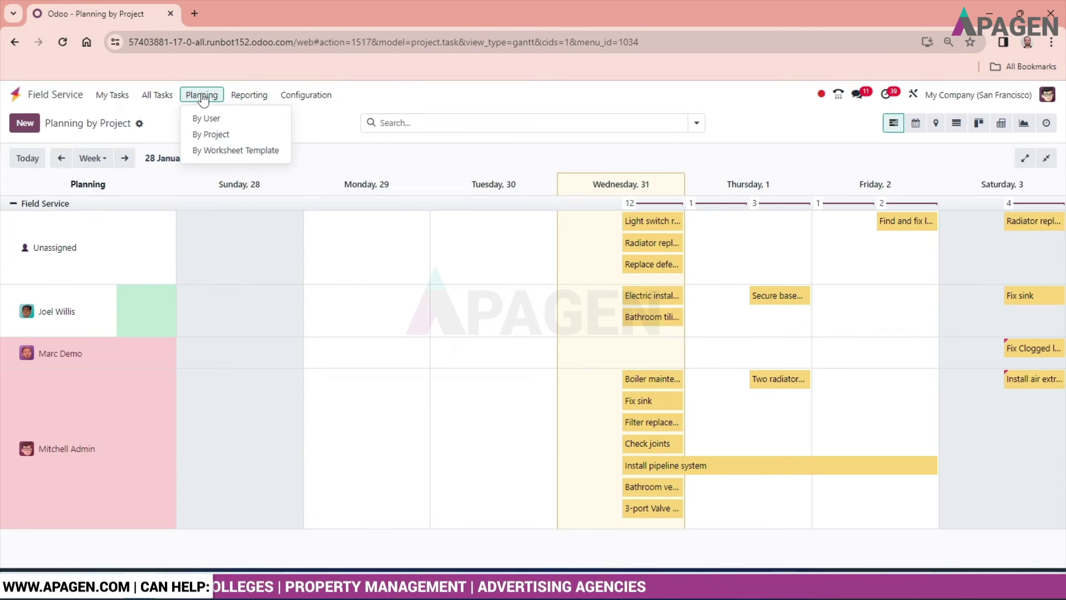
pyautogui.click(331, 129)
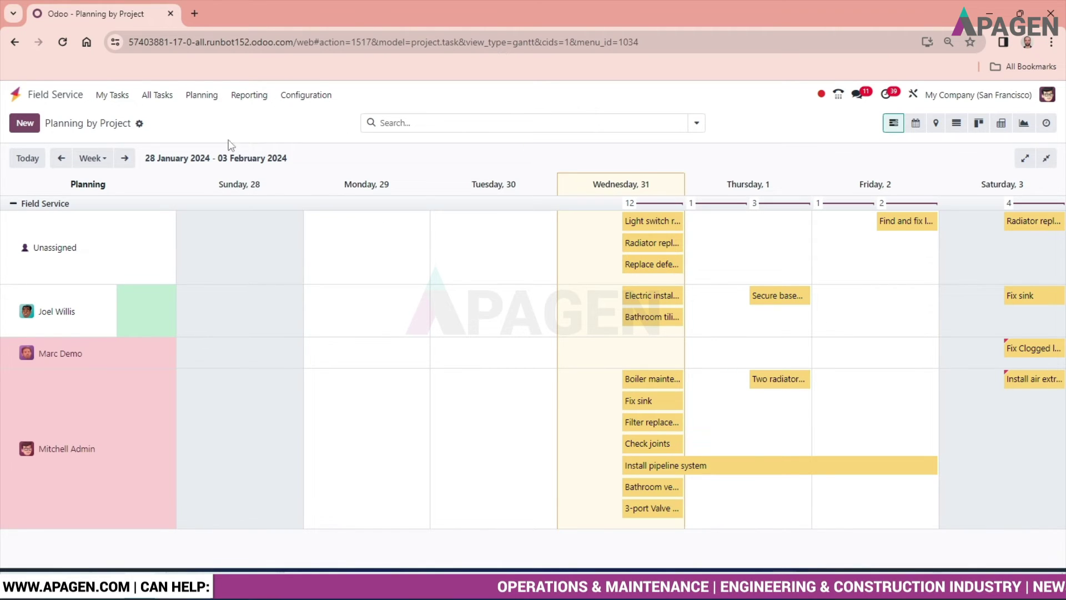
pyautogui.click(209, 98)
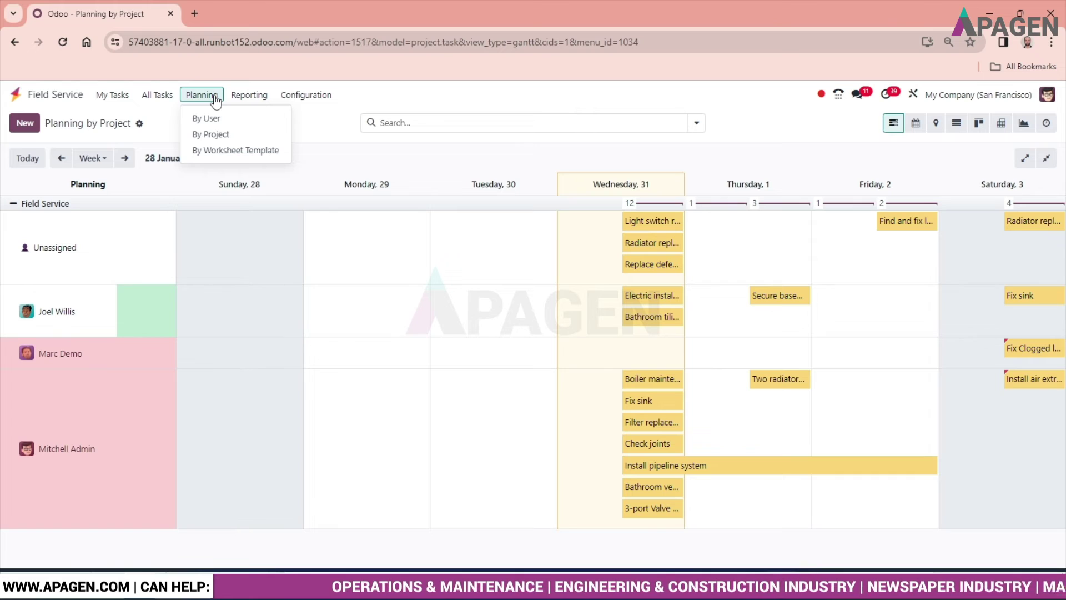
pyautogui.click(235, 159)
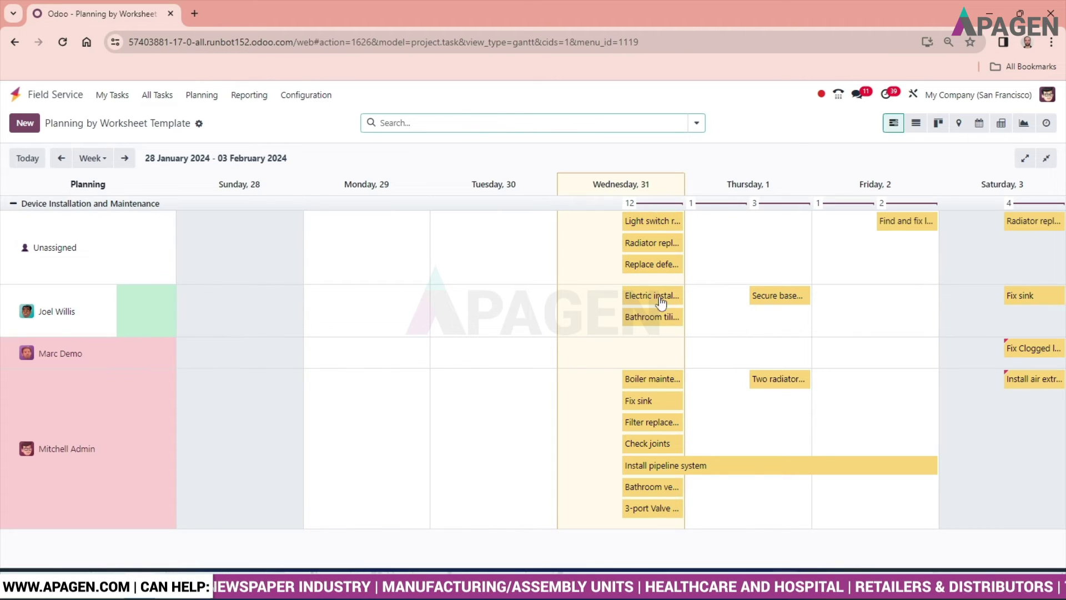
pyautogui.click(259, 99)
# Step: Chart the Tasks Analysis task count as a line chart, then a pie chart
pyautogui.click(249, 118)
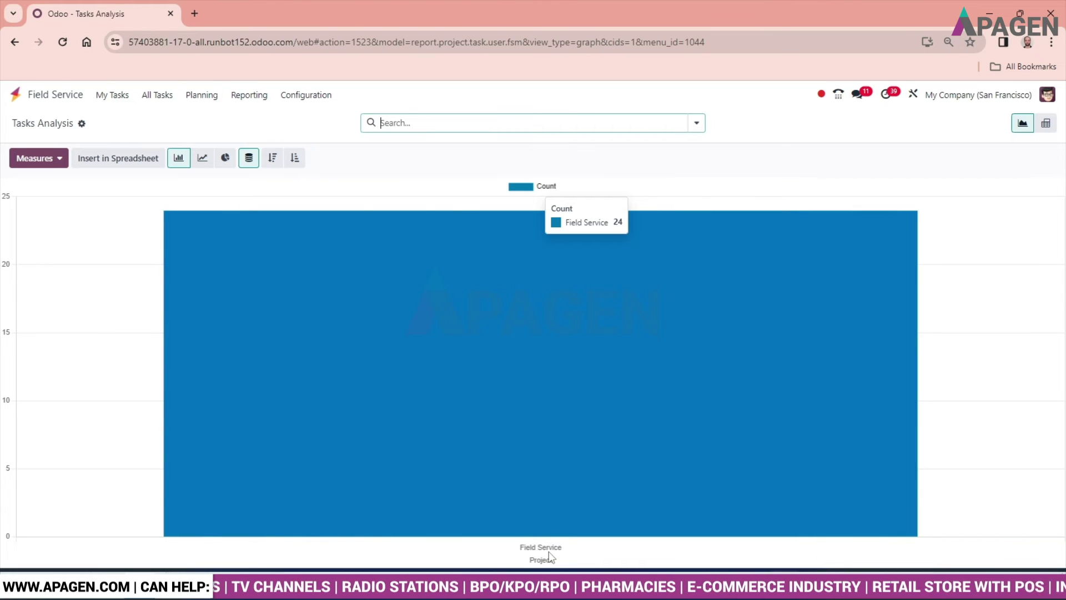
pyautogui.click(203, 162)
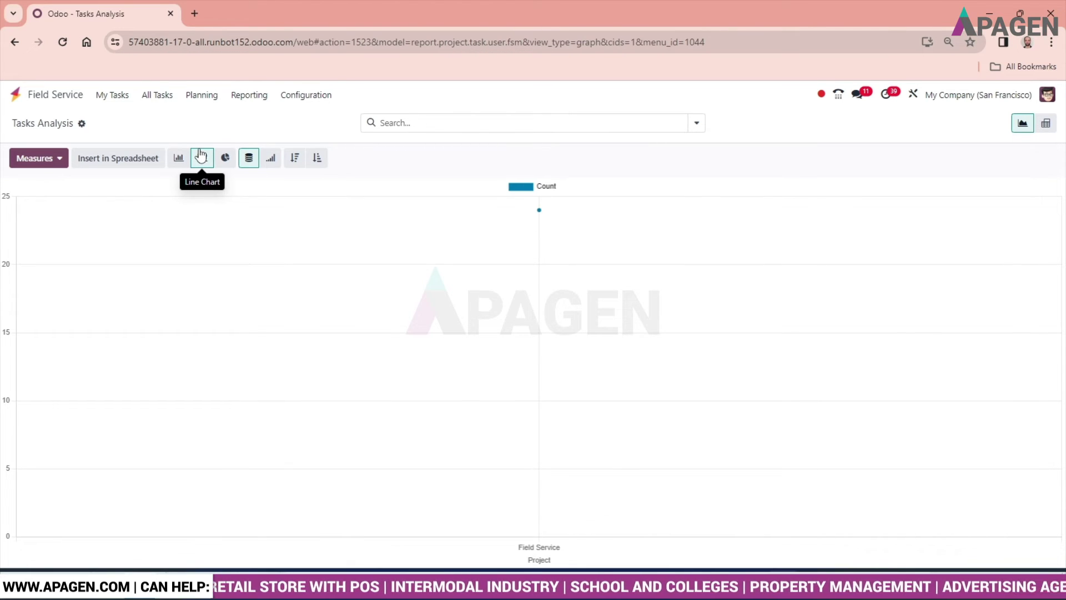
pyautogui.moveTo(319, 214)
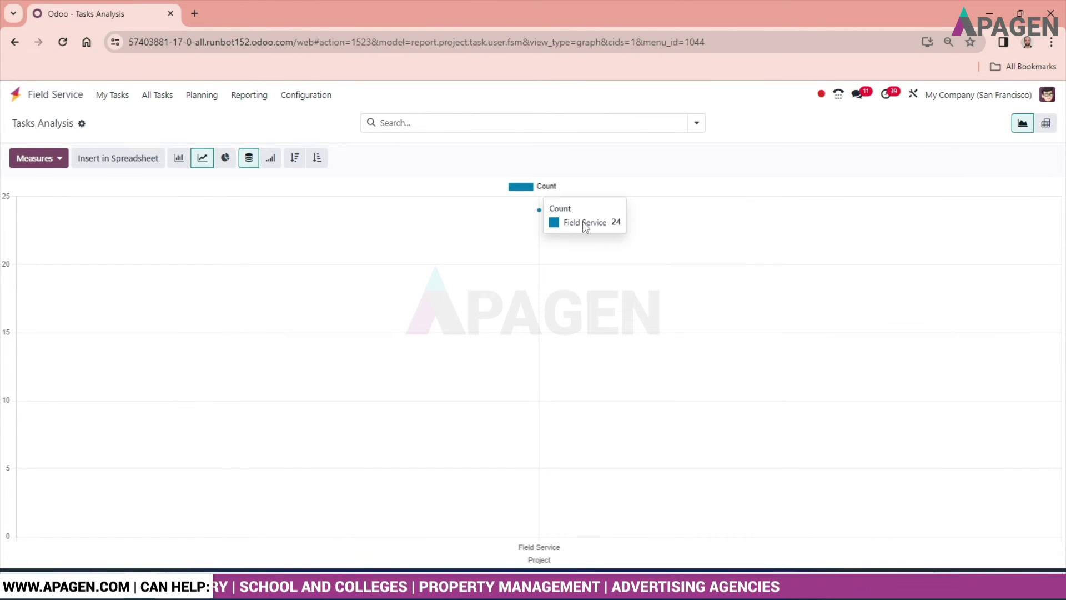
pyautogui.click(225, 158)
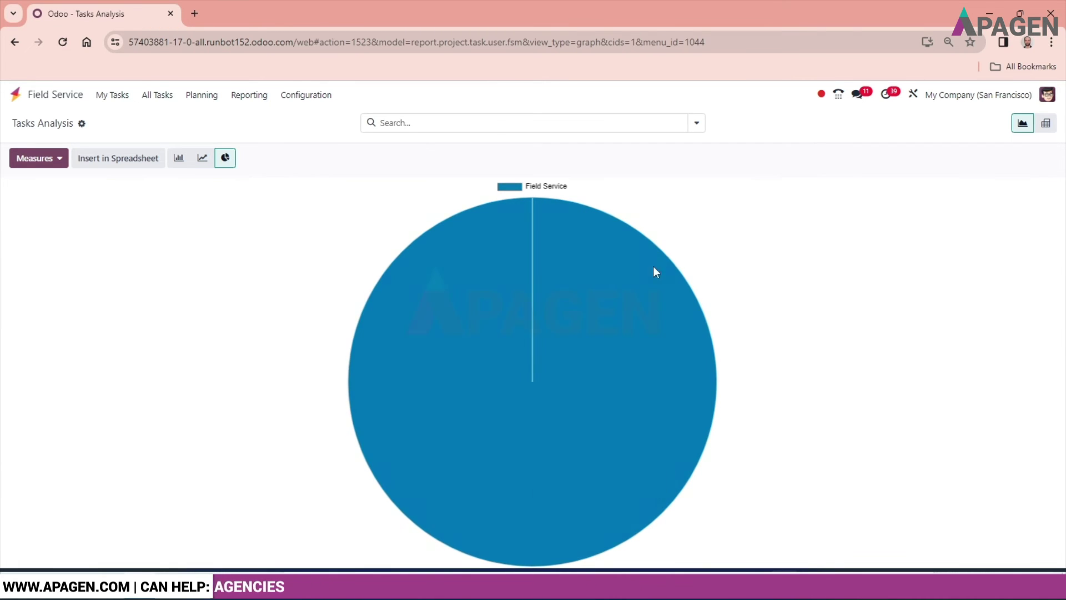
pyautogui.moveTo(591, 329)
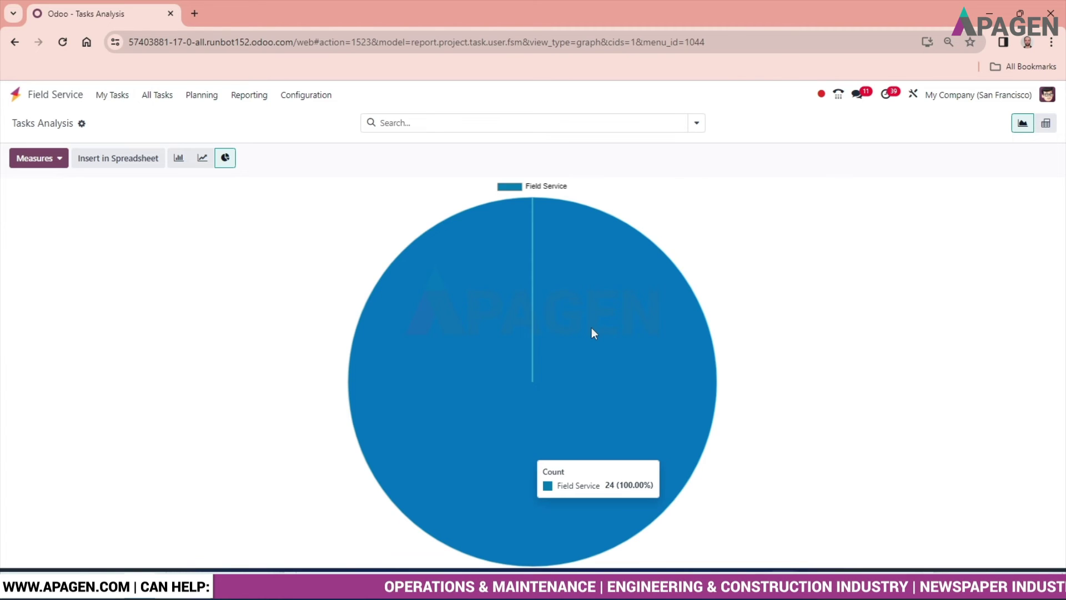
pyautogui.click(301, 98)
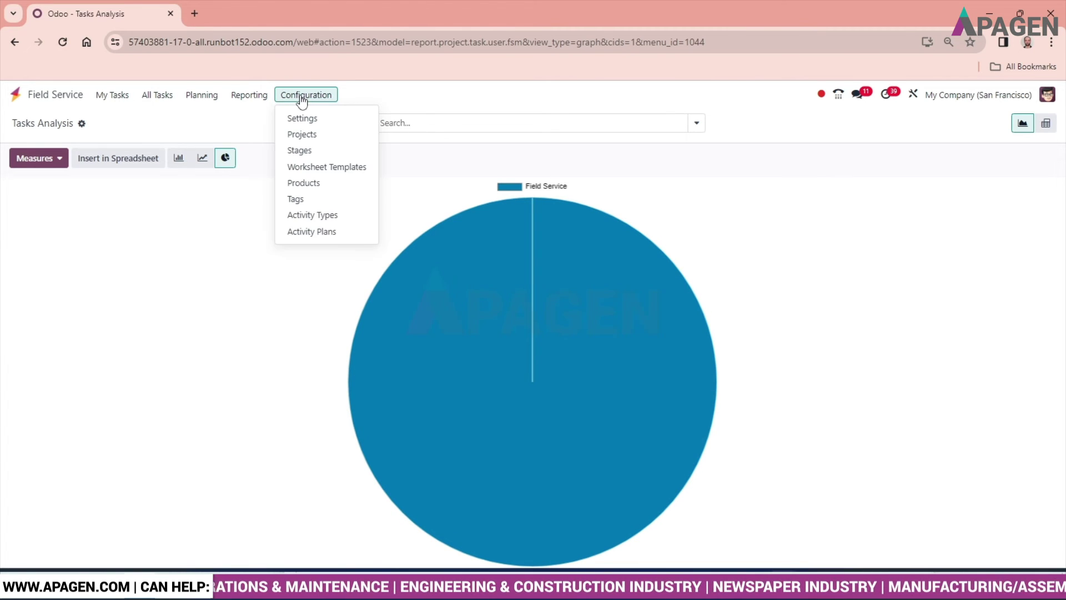
# Step: Open the Field Service Stages list, showing New through Canceled
pyautogui.click(326, 157)
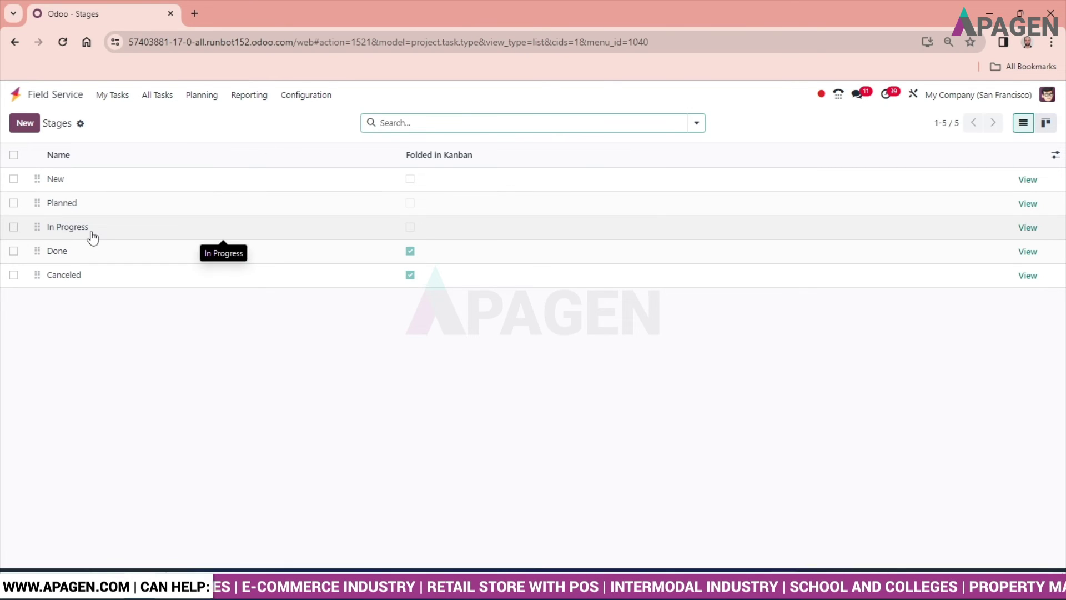
pyautogui.click(304, 97)
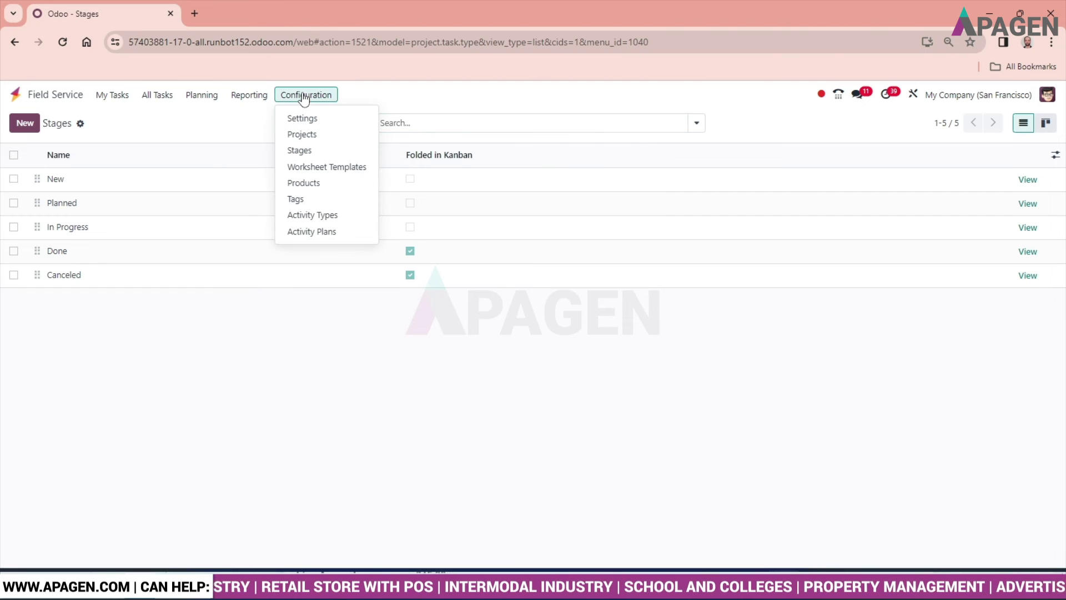
# Step: Start a new worksheet template and set its colour to No color
pyautogui.click(320, 171)
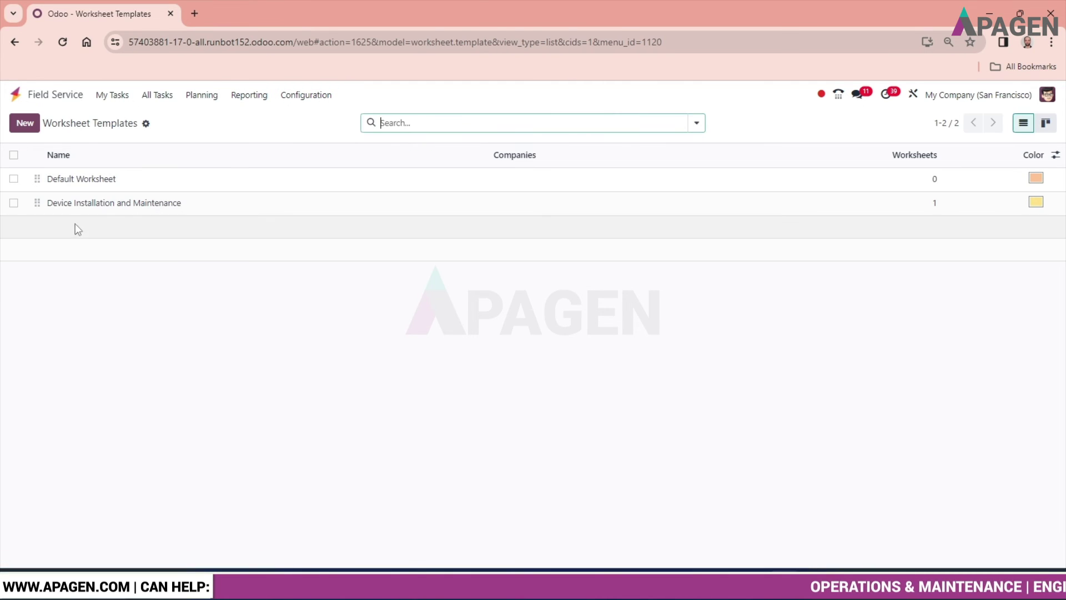
pyautogui.click(32, 121)
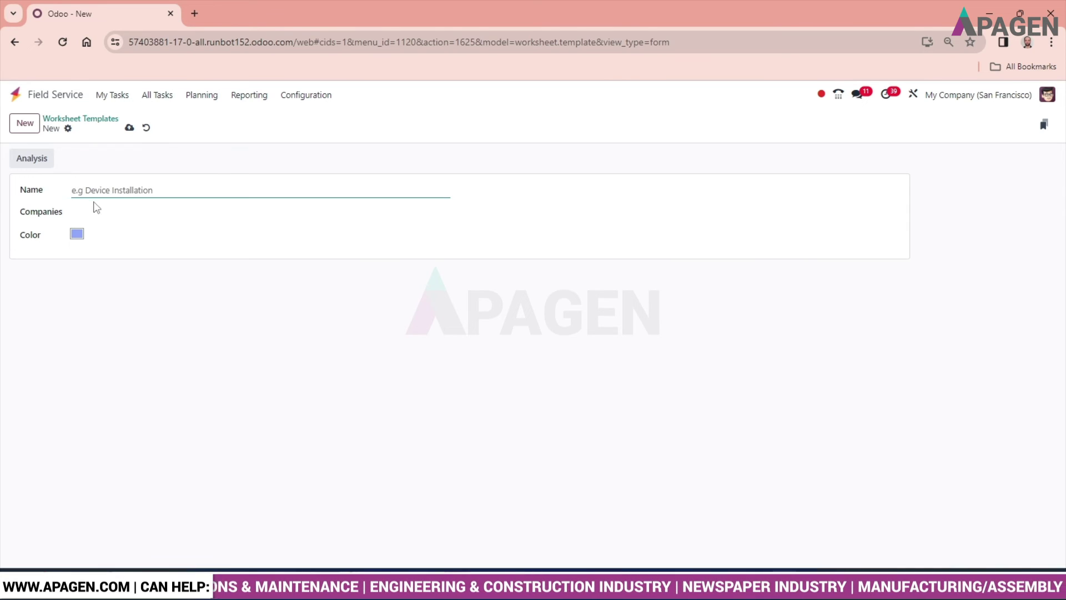
pyautogui.click(126, 211)
pyautogui.click(307, 340)
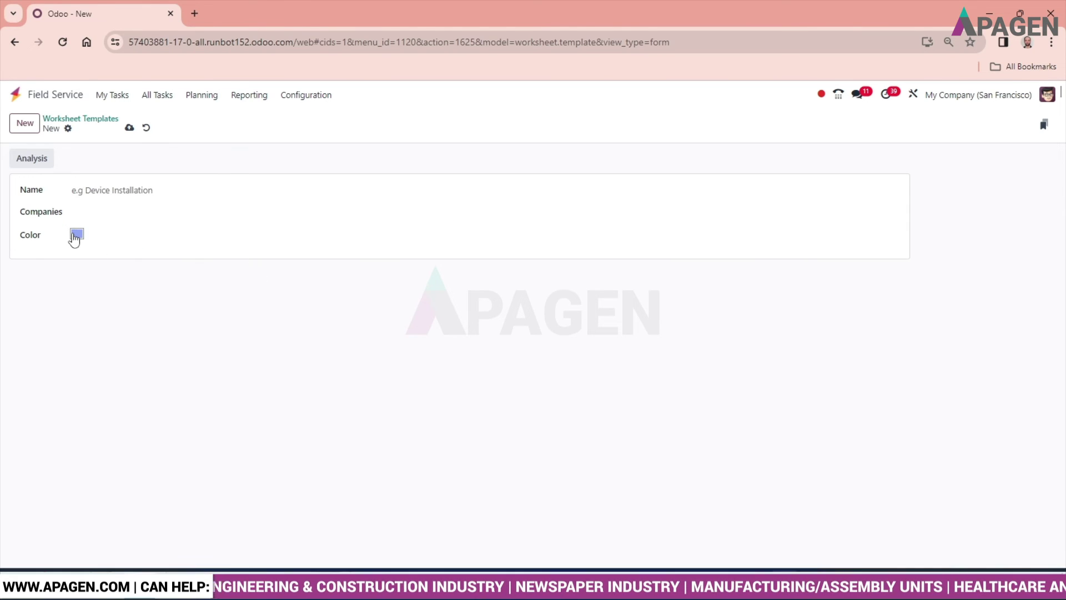
pyautogui.click(75, 236)
pyautogui.click(73, 234)
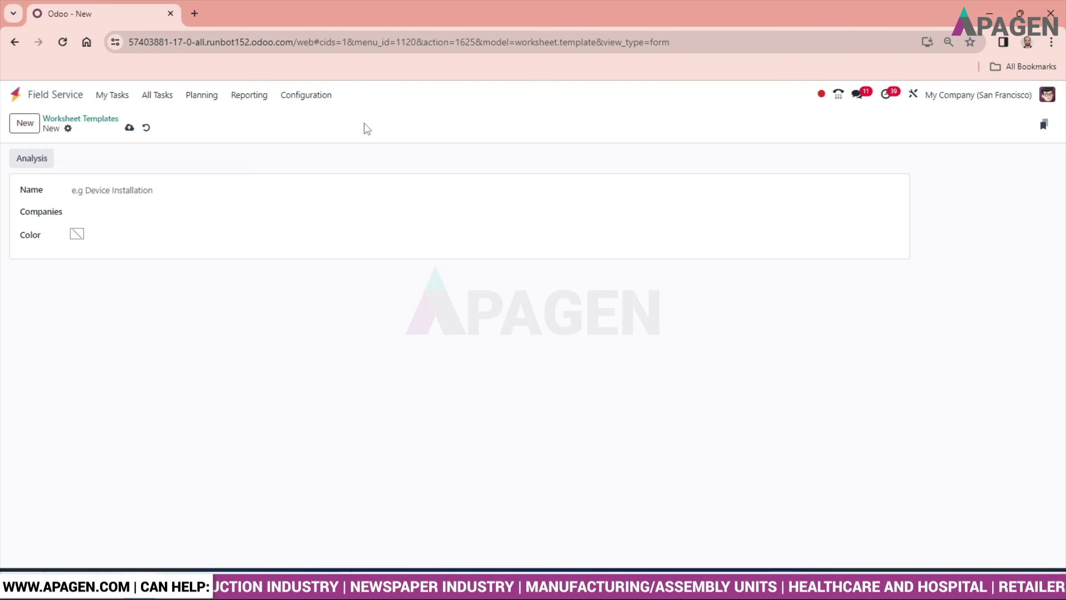
# Step: Open the task Tags list showing six tags from Bug to Usability
pyautogui.click(313, 96)
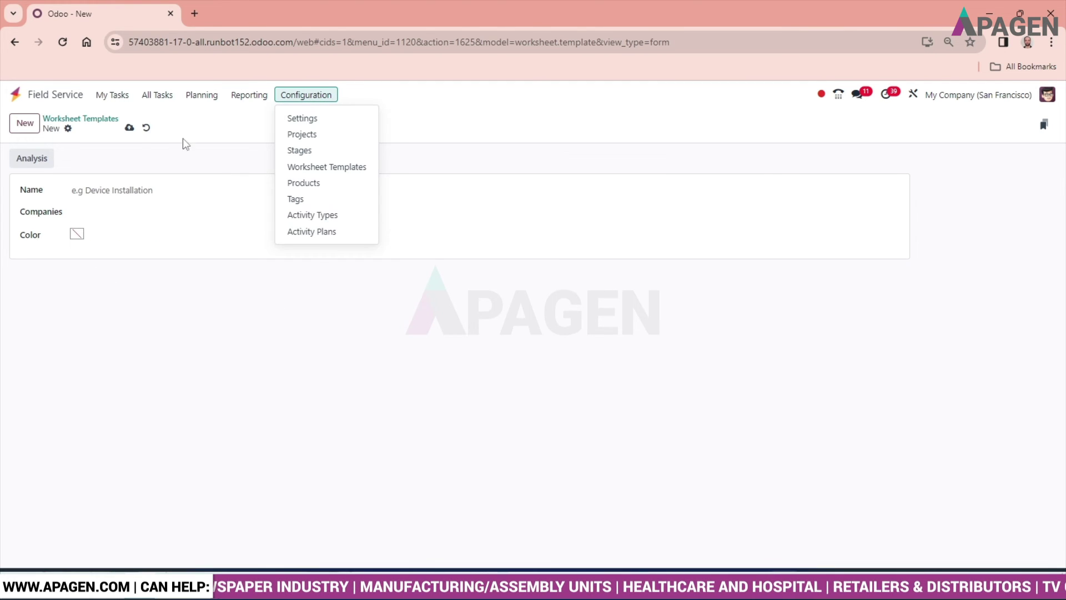
pyautogui.click(146, 127)
pyautogui.click(314, 98)
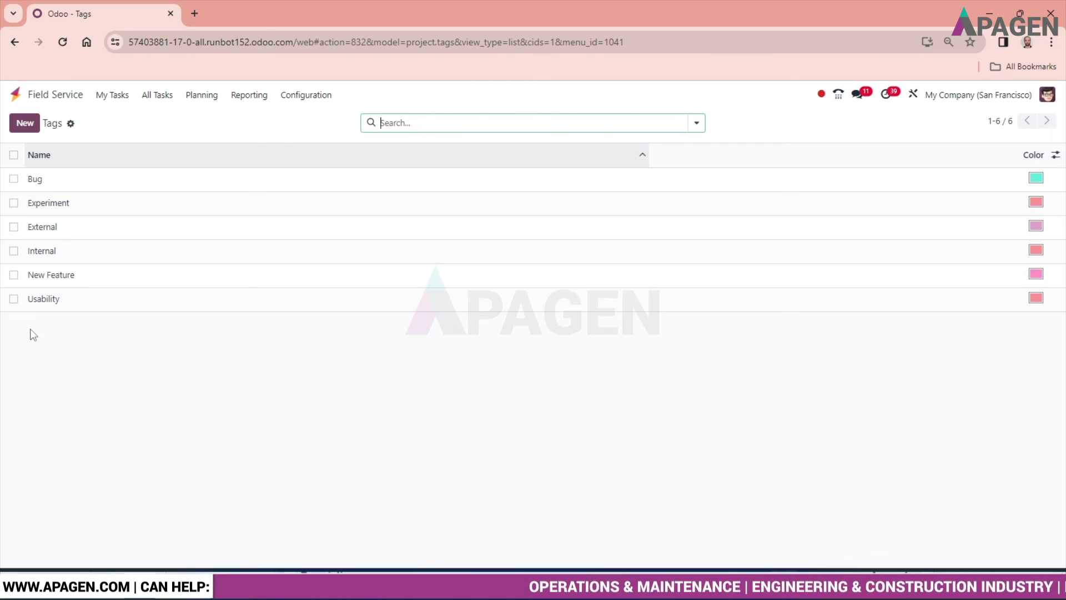
# Step: Open the Activity Types list, eight types from Email to Grant Approval
pyautogui.click(308, 97)
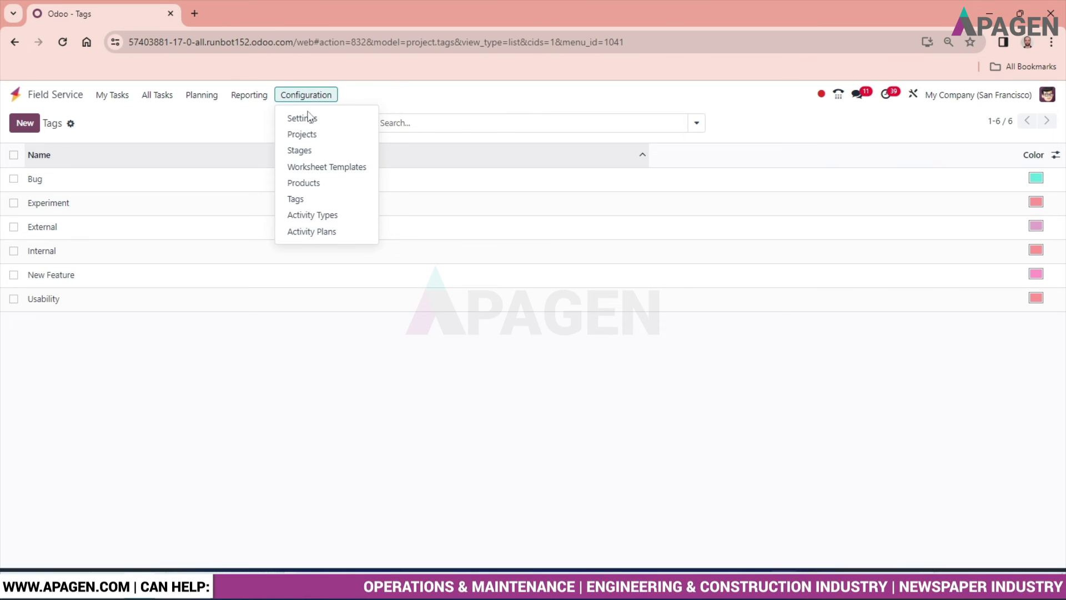
pyautogui.click(336, 217)
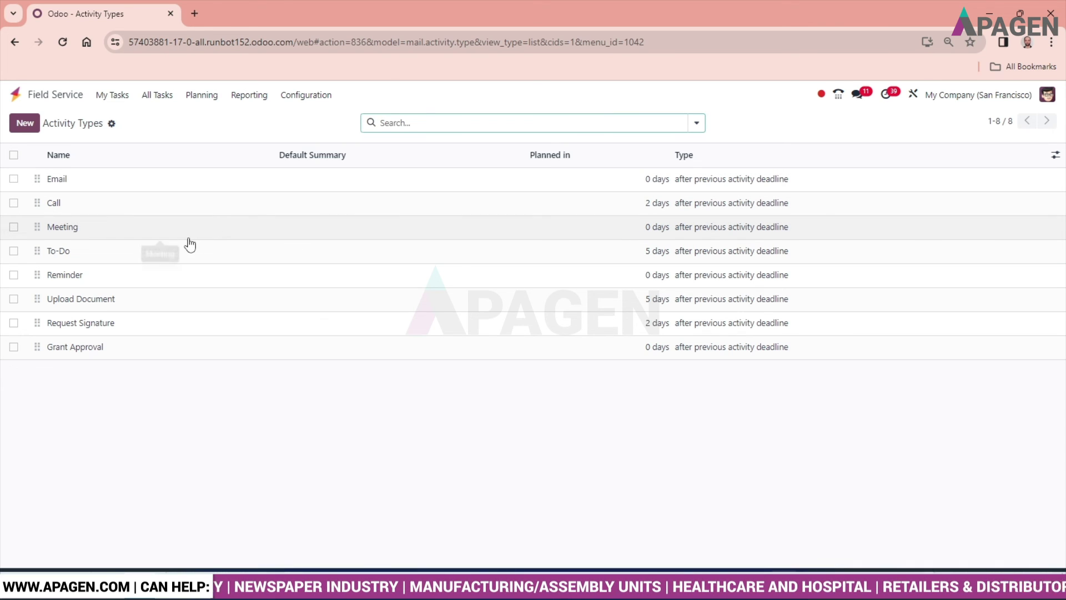
# Step: View the empty Task Plans list under Configuration, then expand the My Tasks menu
pyautogui.click(303, 99)
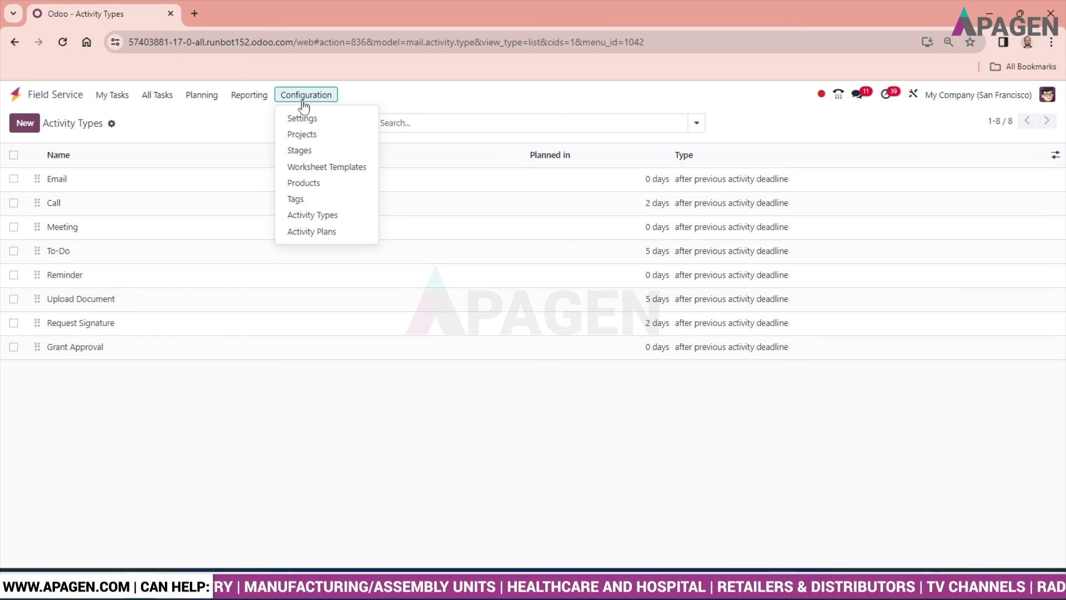
pyautogui.click(314, 232)
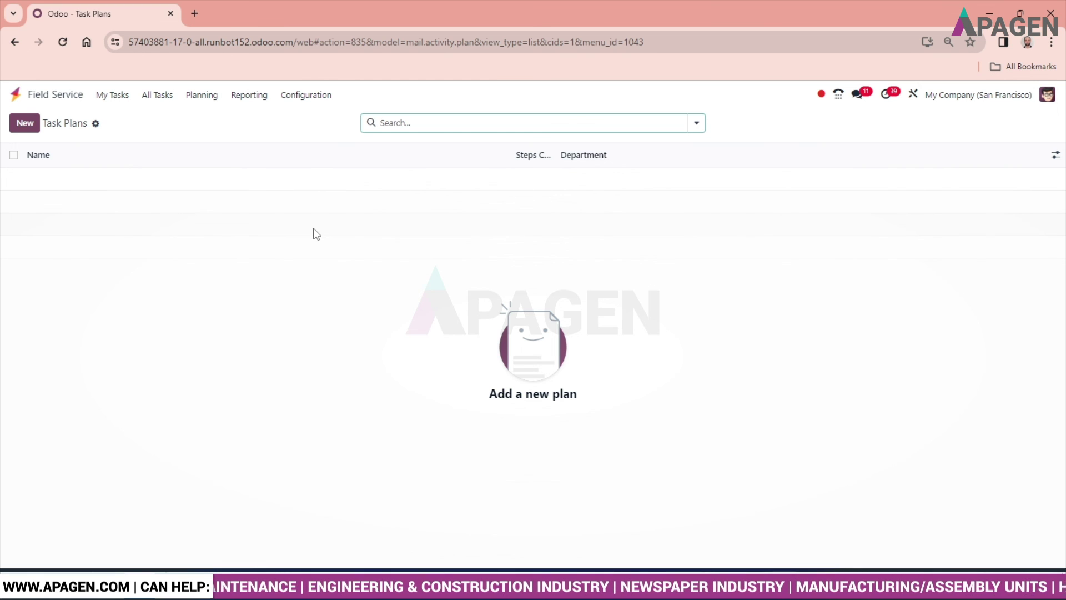
pyautogui.click(117, 96)
# Step: Choose Tasks under My Tasks to load the kanban board of my field service tasks
pyautogui.click(136, 119)
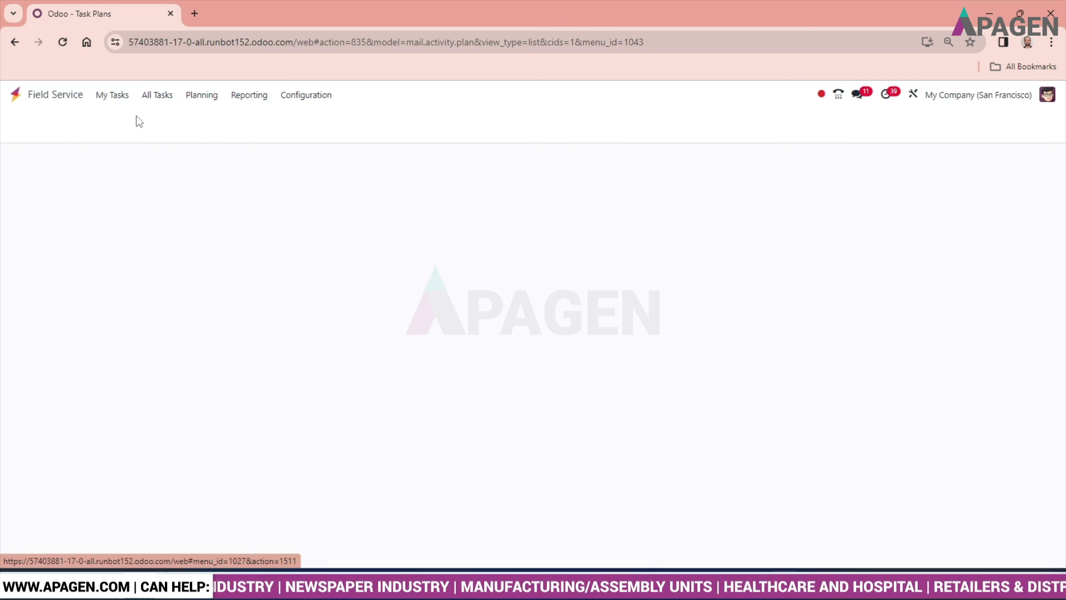